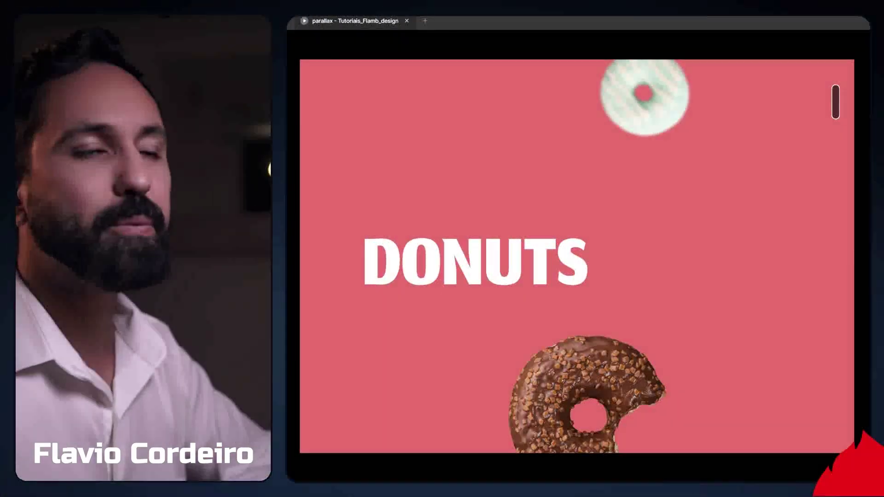
Step: Scroll the DONUTS prototype down and back up to show the parallax effect
mouse_move(836, 102)
mouse_down()
mouse_move(850, 336)
mouse_move(845, 412)
mouse_up()
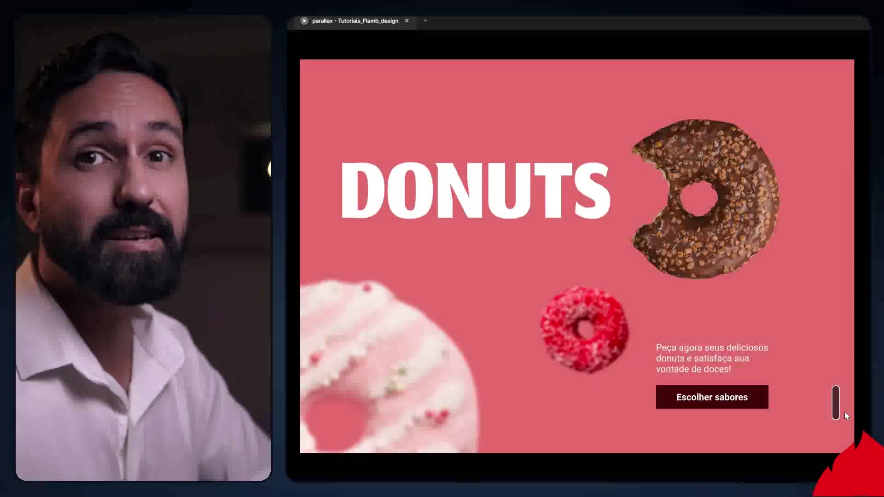
drag(844, 411, 845, 302)
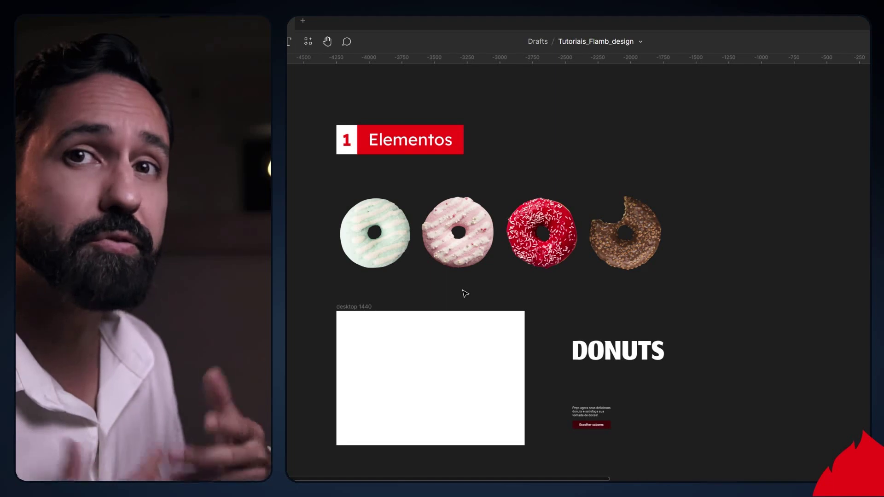
Step: Inspect the mint, pink and red sprinkled donut images one by one
click(375, 232)
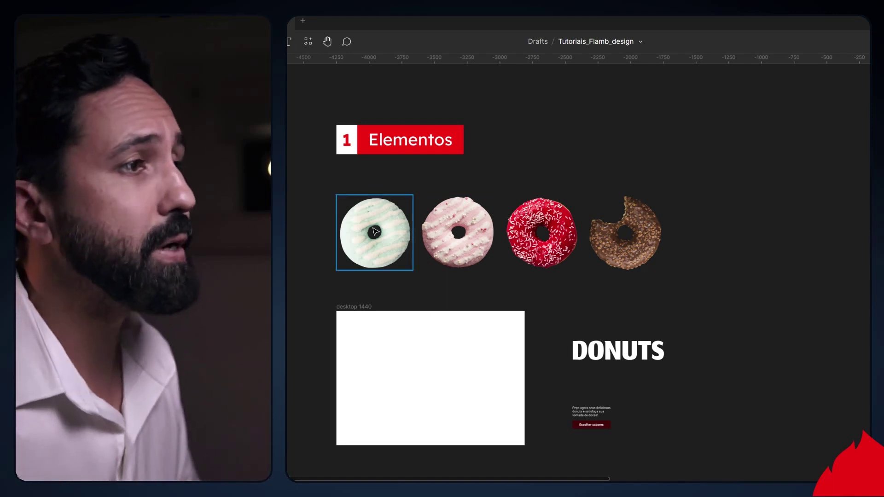
click(458, 233)
click(542, 233)
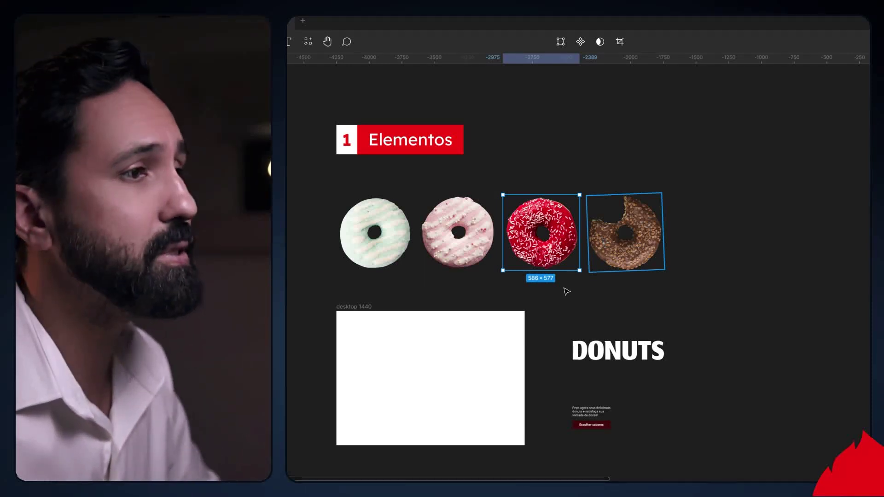
click(471, 304)
scroll(471, 304, down, 1)
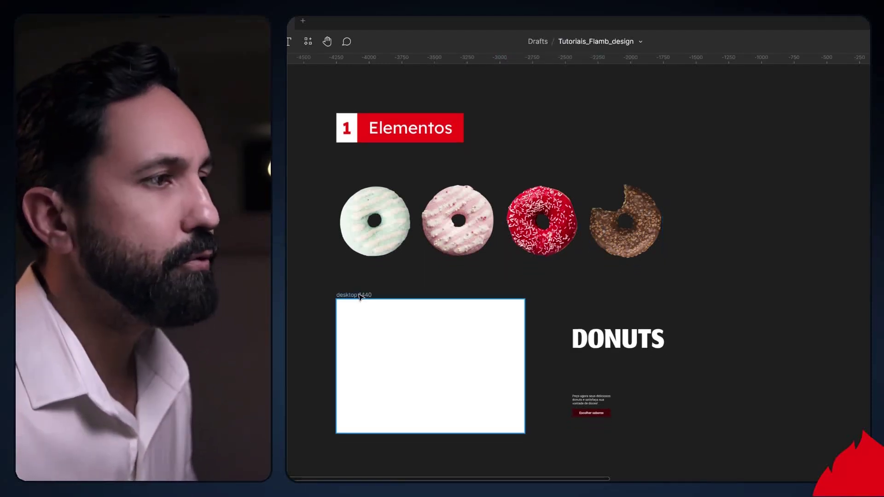
Step: Inspect the desktop 1440 frame, DONUTS headline, body text and Escolher sabores button, then scroll to Storyboard
click(360, 296)
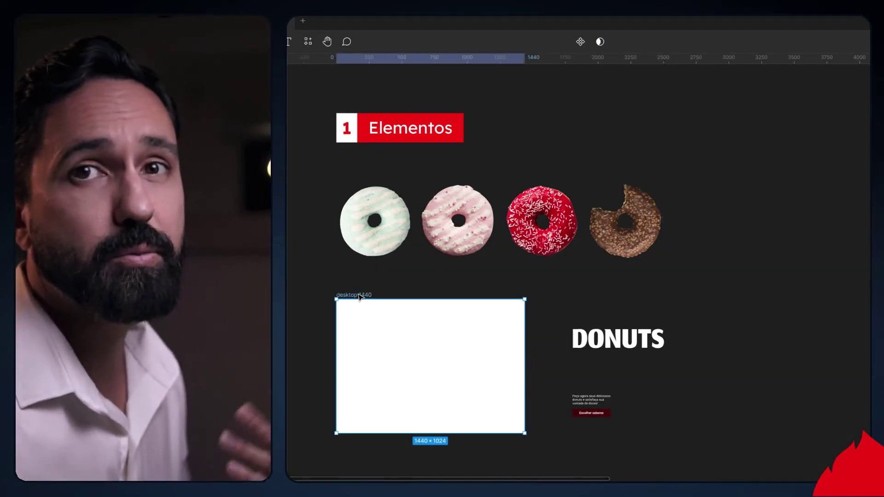
click(608, 341)
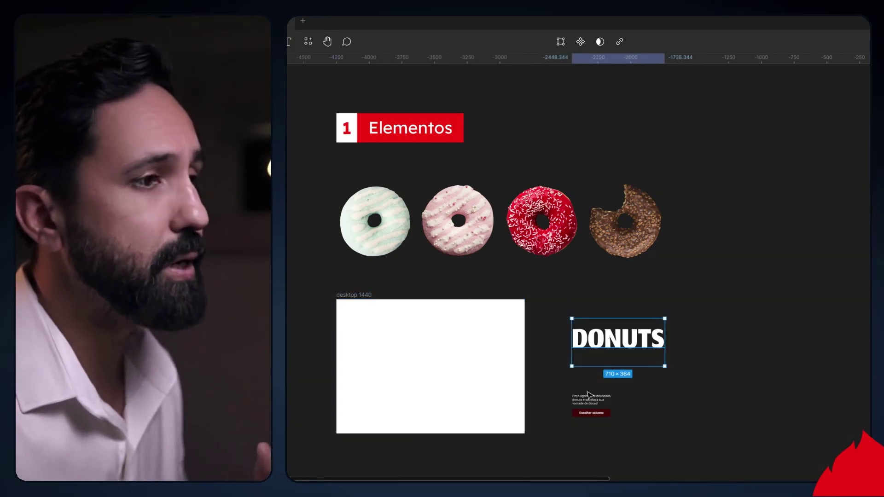
click(570, 386)
drag(597, 418, 613, 434)
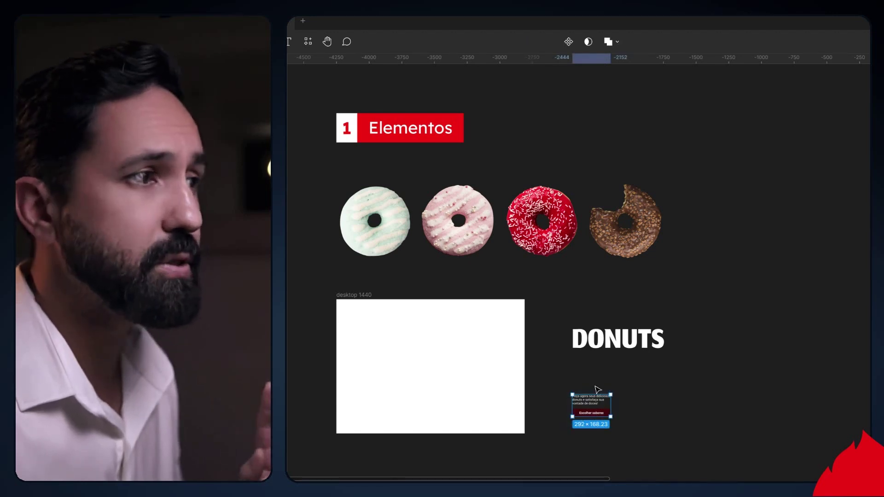
scroll(597, 390, down, 8)
scroll(598, 390, down, 2)
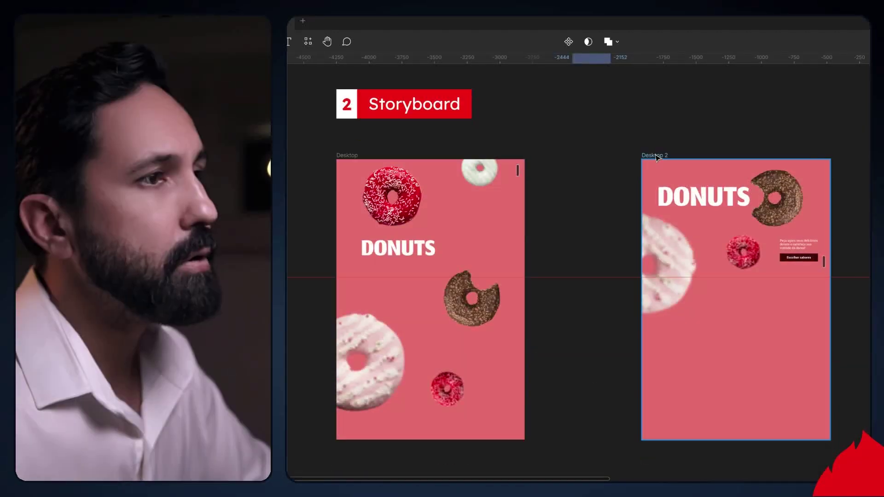
Step: Shorten Desktop 2 to 900 px tall, then restore it to 2144 px
click(656, 157)
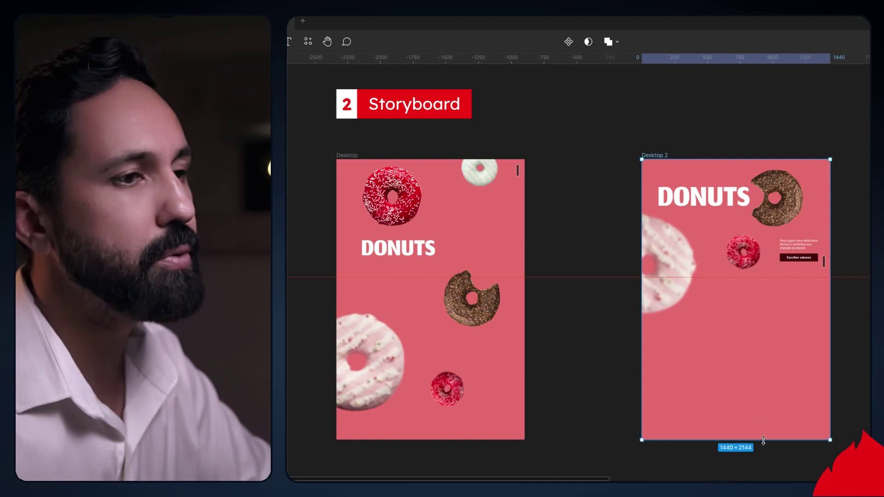
drag(761, 435, 766, 277)
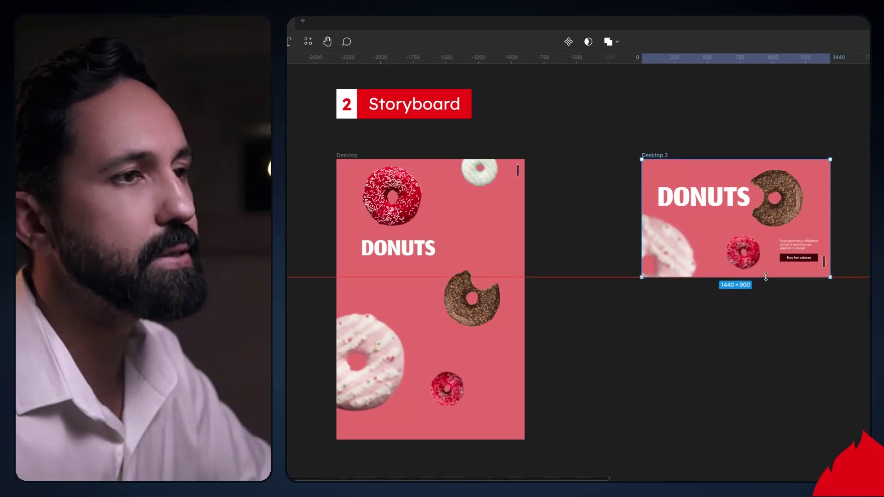
drag(766, 277, 768, 441)
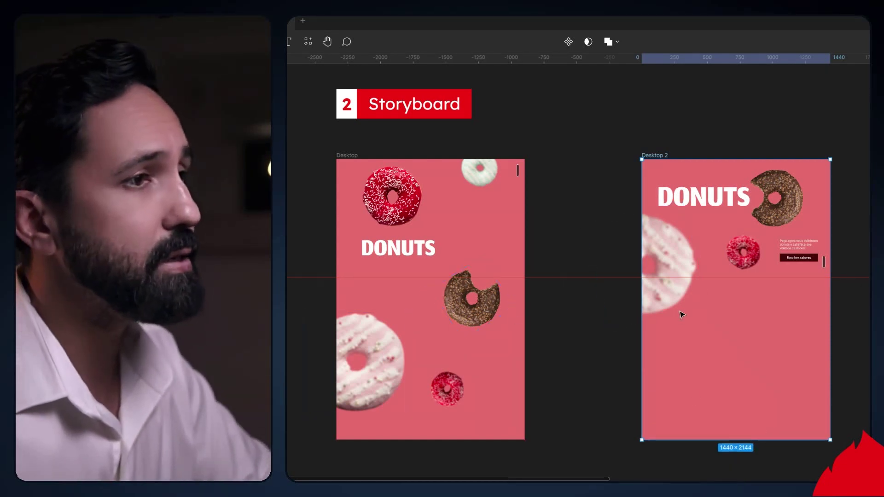
scroll(651, 204, up, 5)
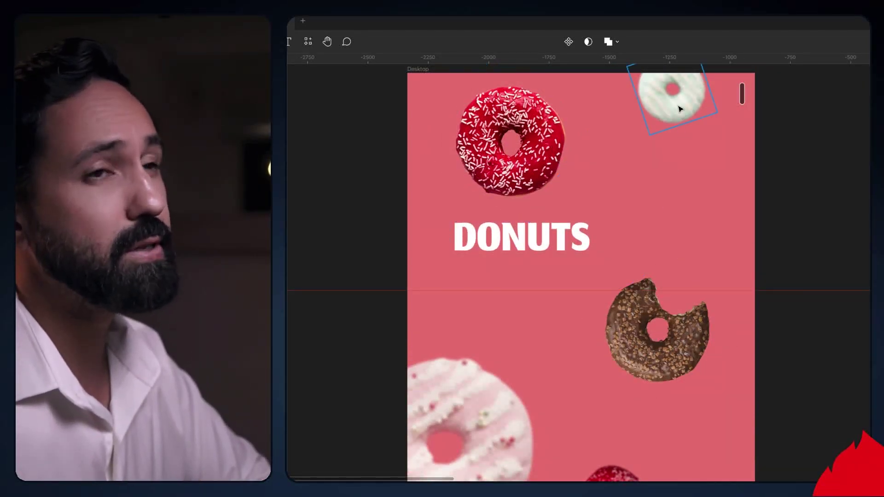
click(517, 162)
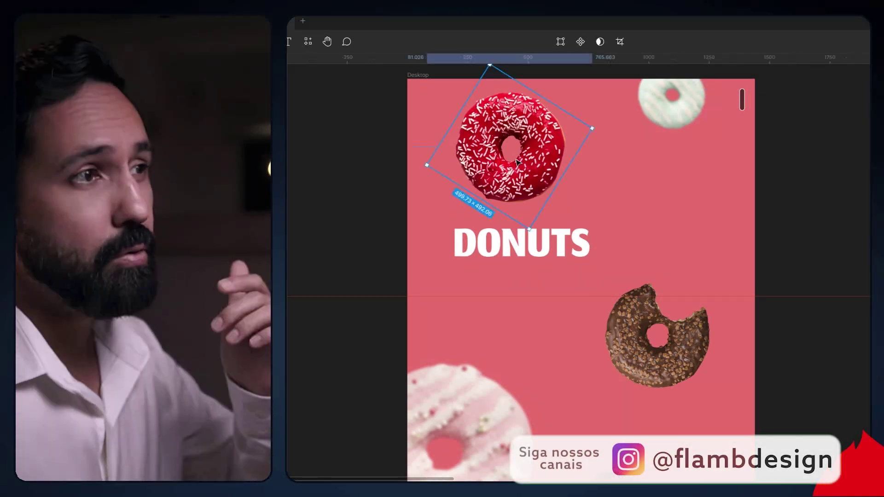
click(636, 353)
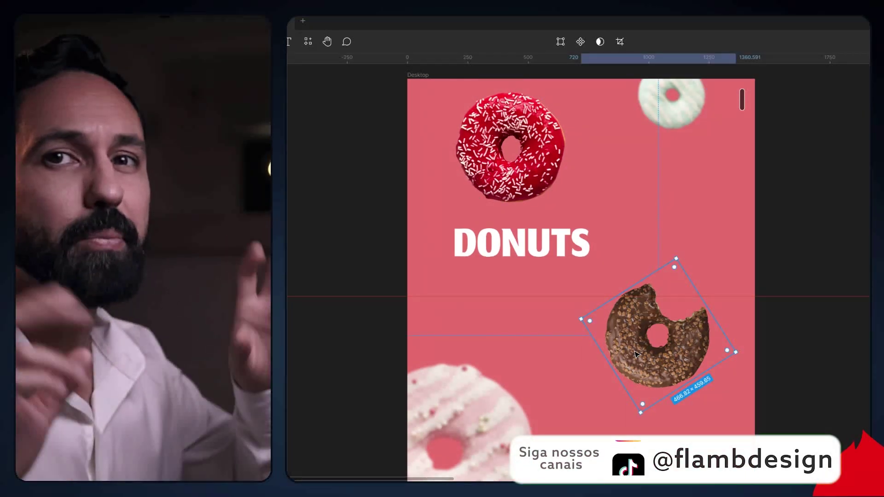
click(479, 385)
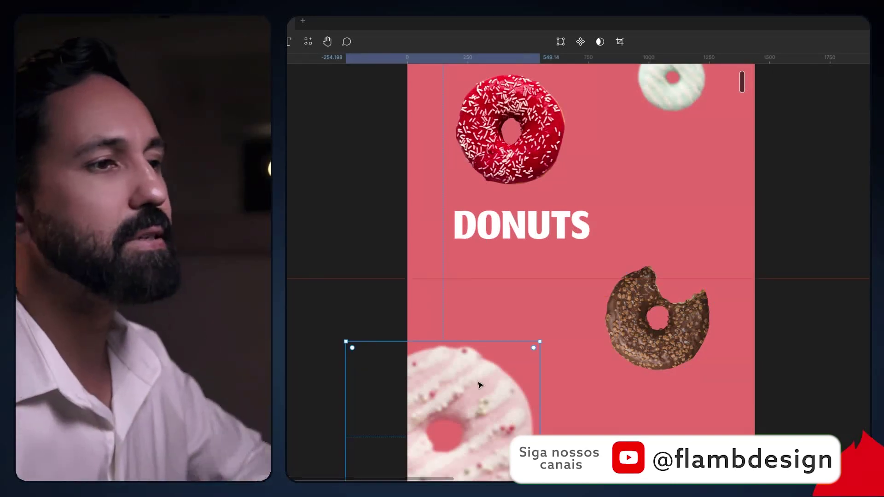
scroll(479, 385, down, 1)
scroll(479, 385, up, 3)
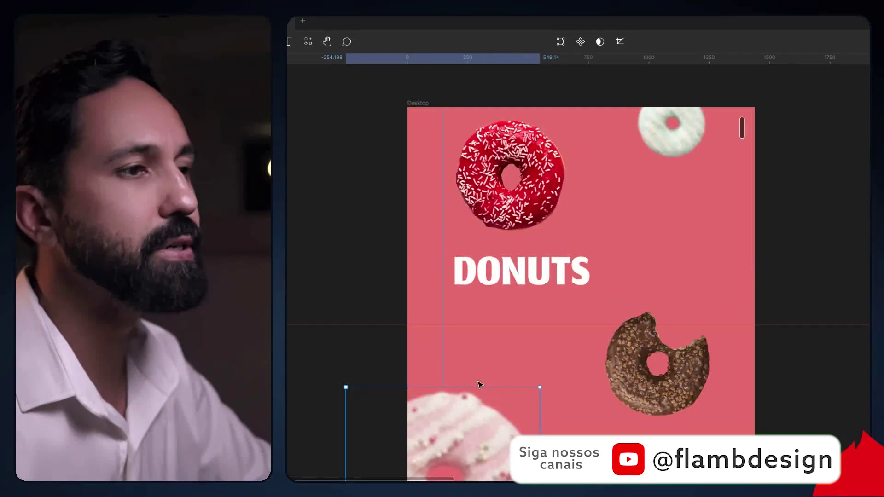
scroll(480, 385, down, 3)
click(711, 313)
scroll(711, 313, up, 2)
click(543, 175)
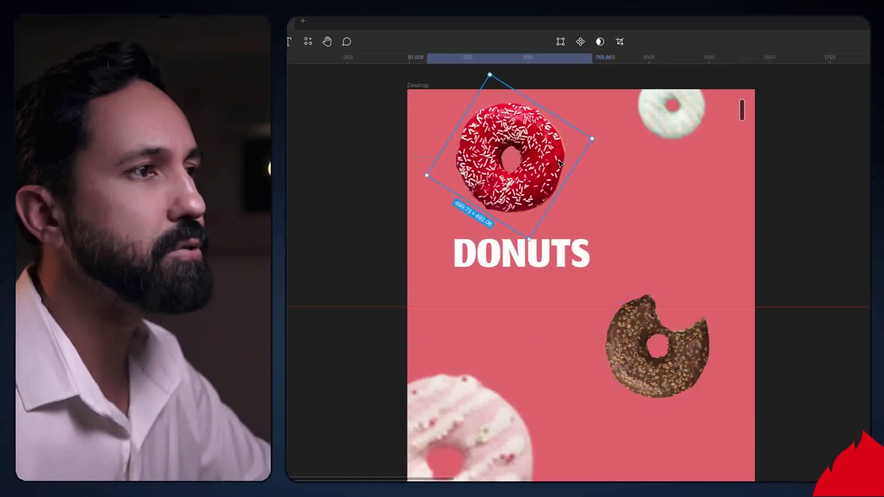
click(682, 133)
scroll(682, 132, down, 6)
click(635, 378)
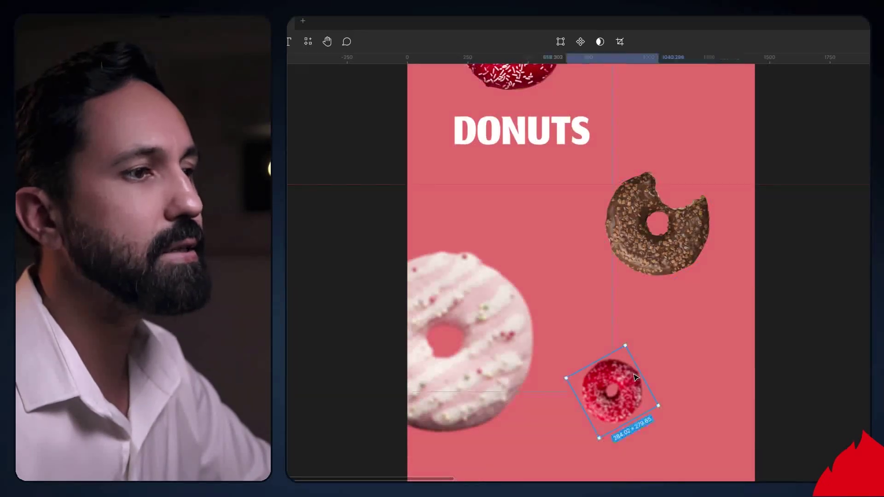
click(491, 305)
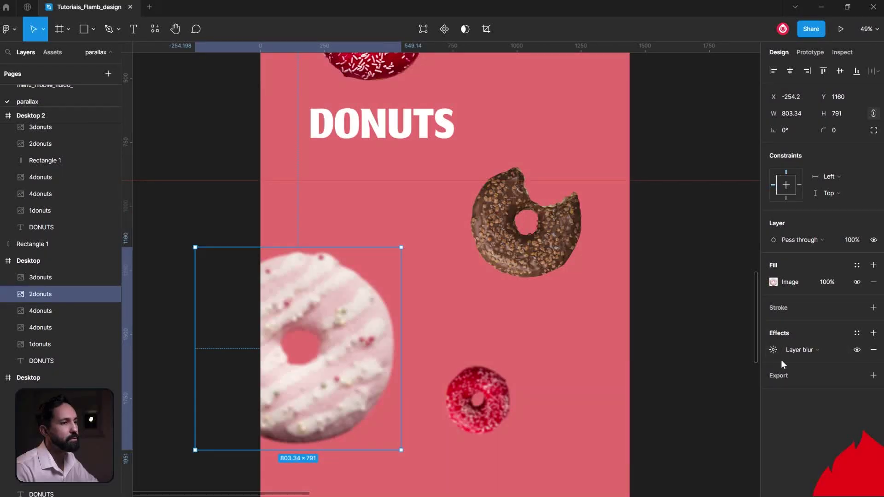
Step: Replace the pink donut's blur with a new layer blur set to 10
click(874, 350)
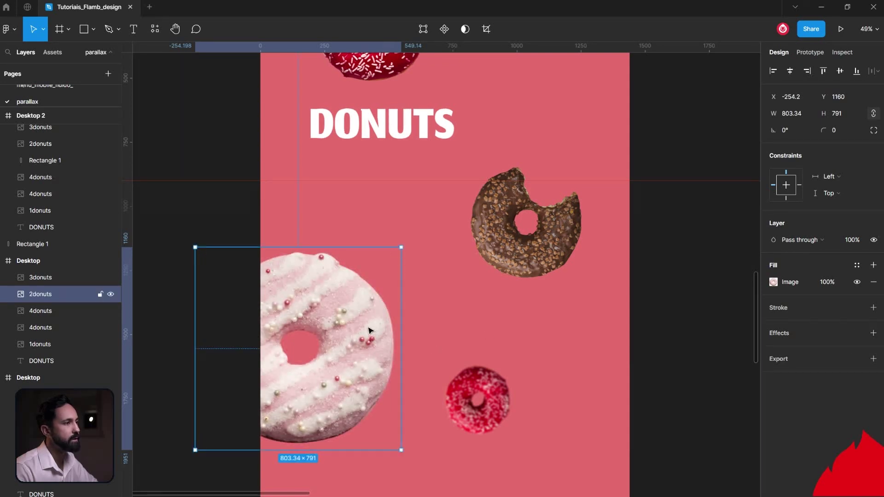
click(873, 334)
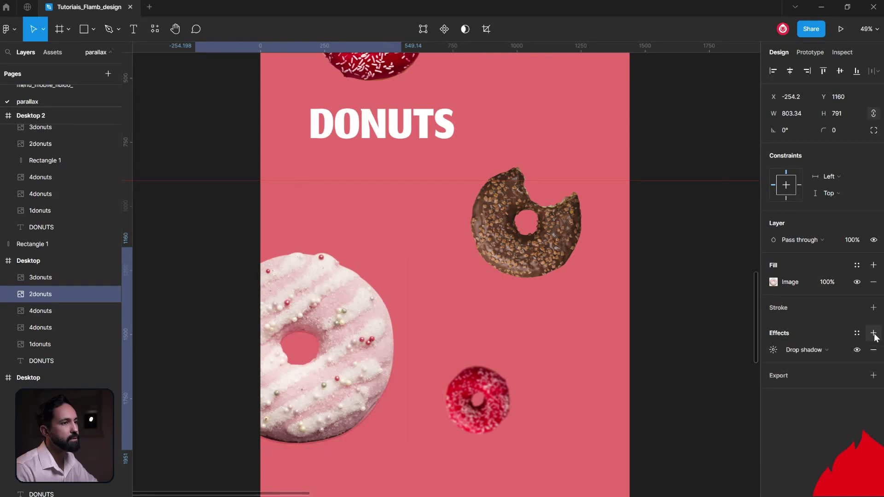
click(818, 355)
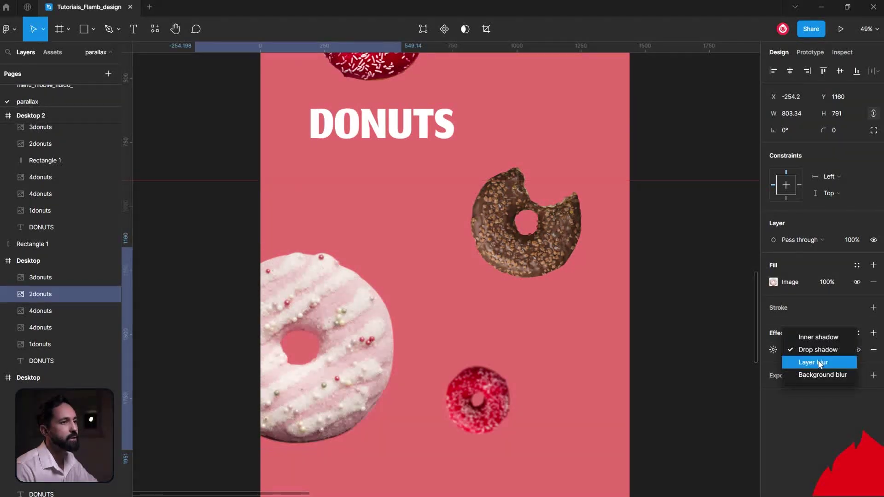
click(815, 363)
click(775, 350)
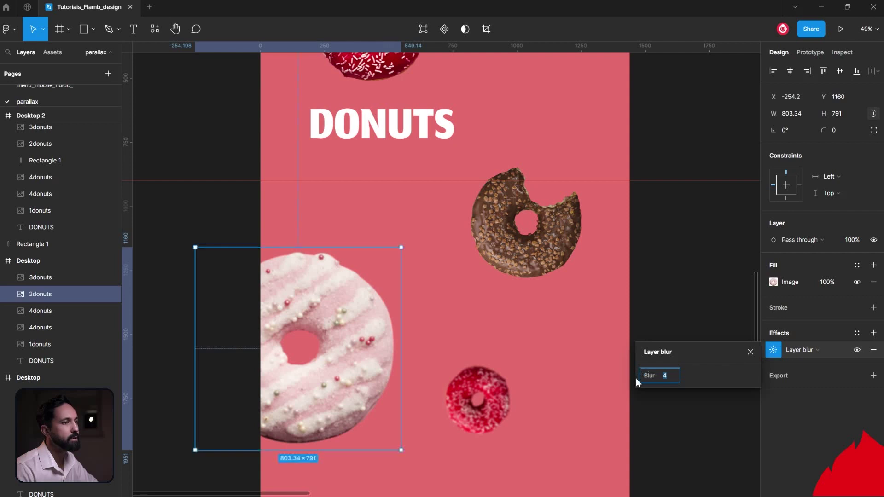
drag(646, 377, 659, 381)
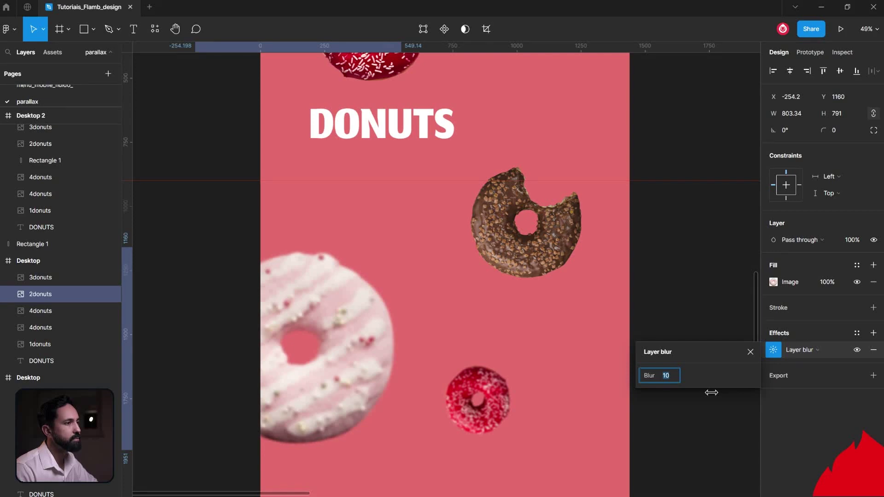
click(679, 282)
Step: Select the DONUTS headline and pan over to the Desktop 2 frame
scroll(679, 283, up, 5)
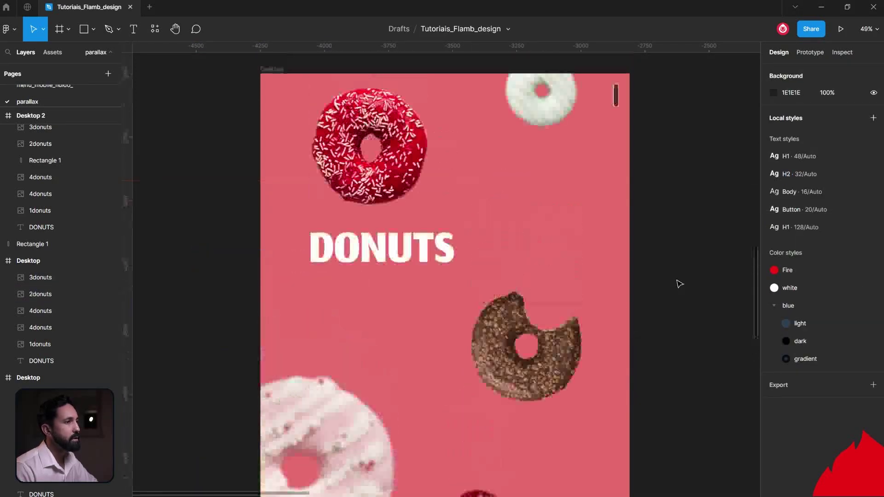
scroll(581, 212, down, 5)
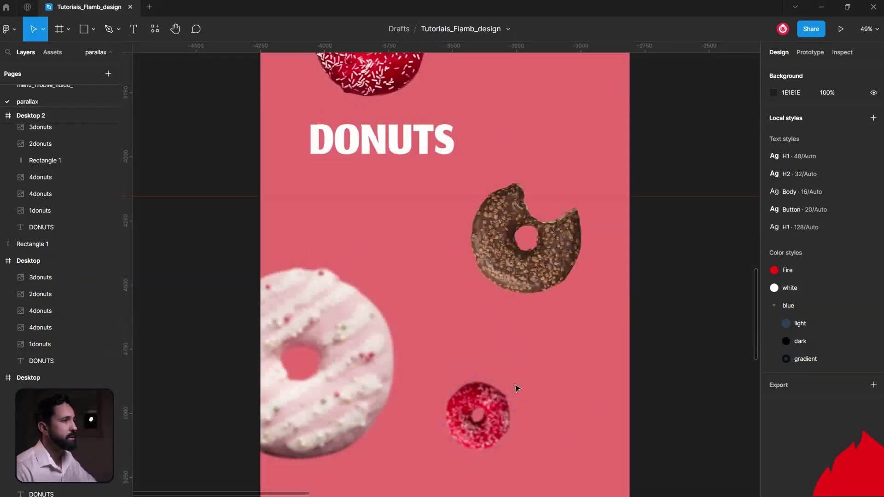
scroll(415, 149, up, 1)
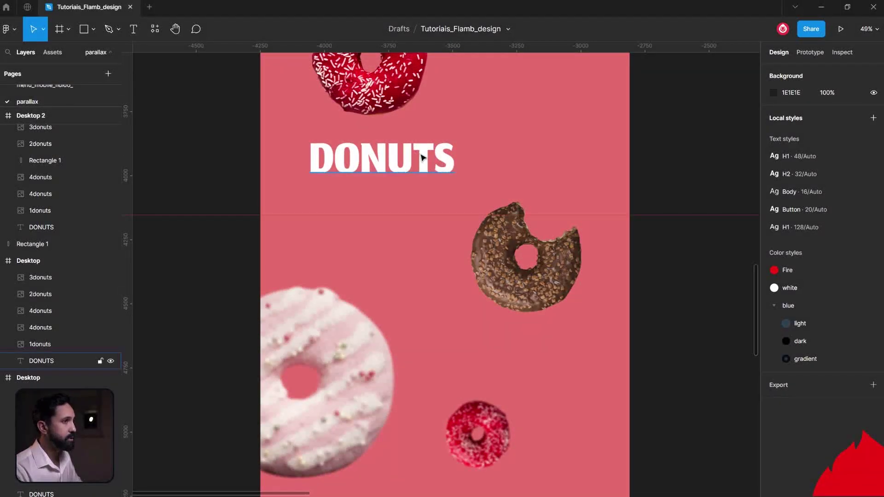
click(422, 158)
mouse_move(667, 157)
mouse_down()
mouse_move(462, 183)
mouse_move(262, 246)
mouse_up()
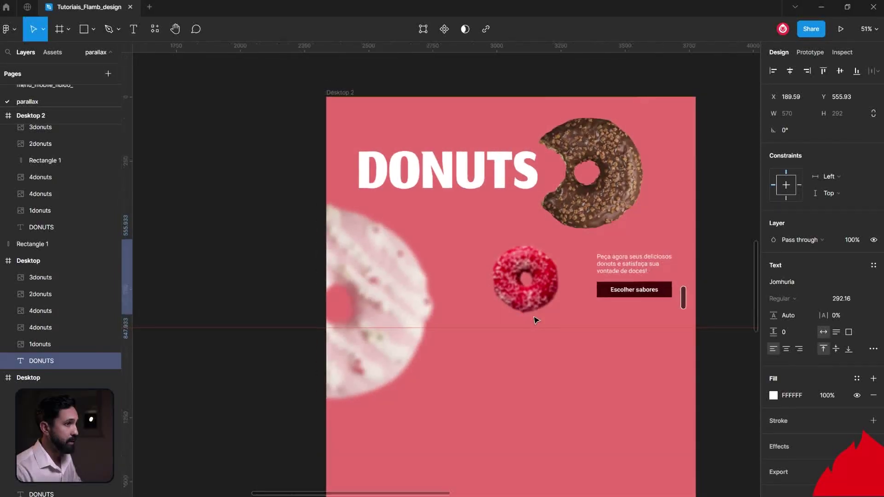
scroll(534, 317, down, 5)
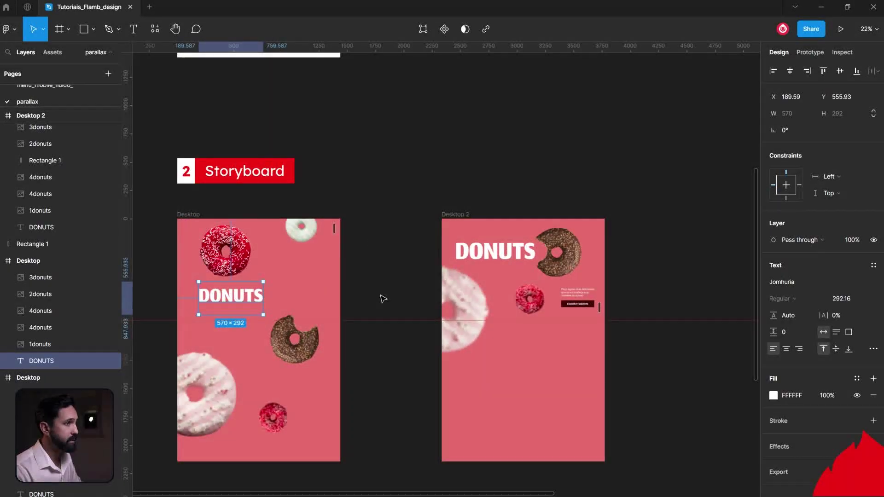
scroll(385, 309, down, 6)
drag(415, 272, 438, 199)
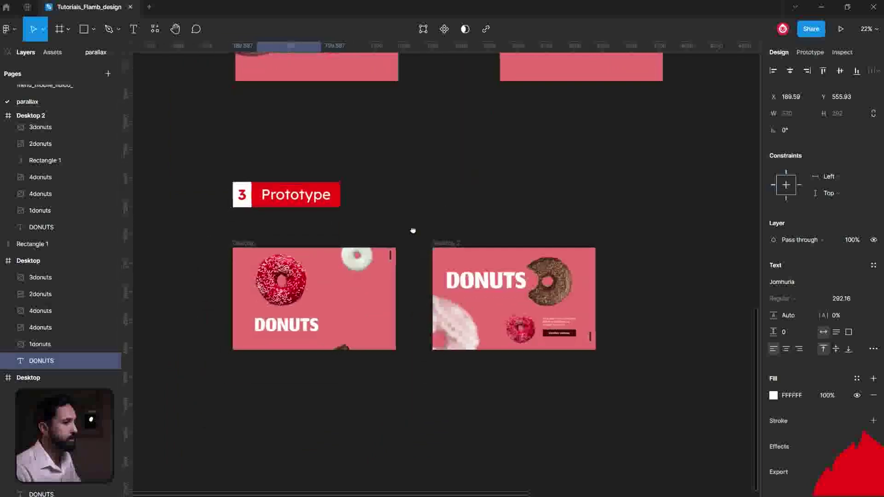
scroll(413, 226, down, 2)
scroll(462, 303, up, 2)
scroll(462, 303, up, 3)
scroll(442, 308, up, 1)
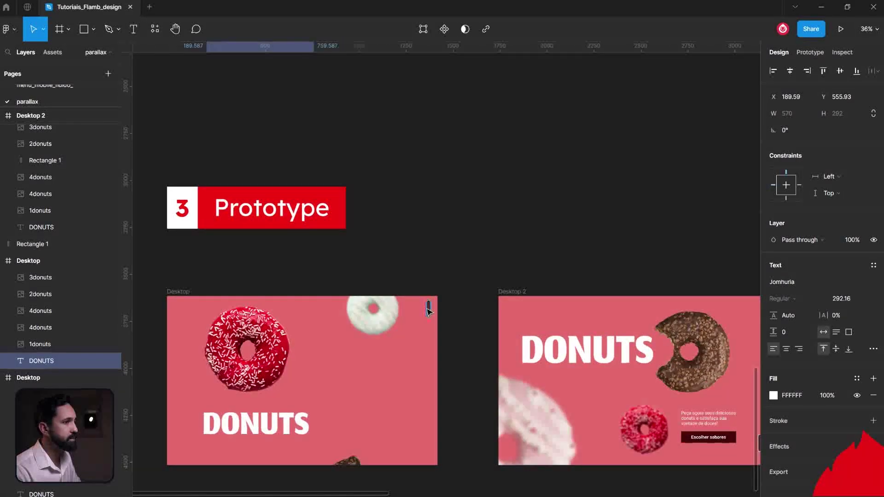
click(429, 308)
scroll(429, 311, up, 2)
scroll(435, 311, up, 2)
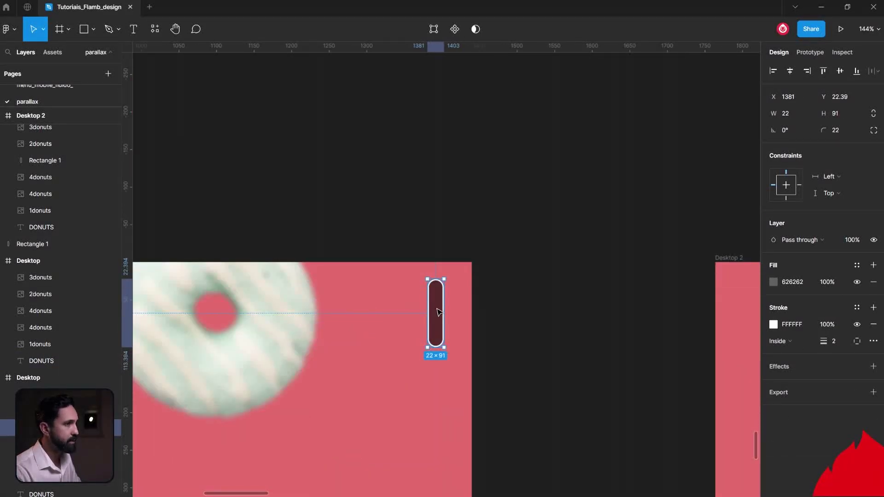
scroll(438, 313, down, 3)
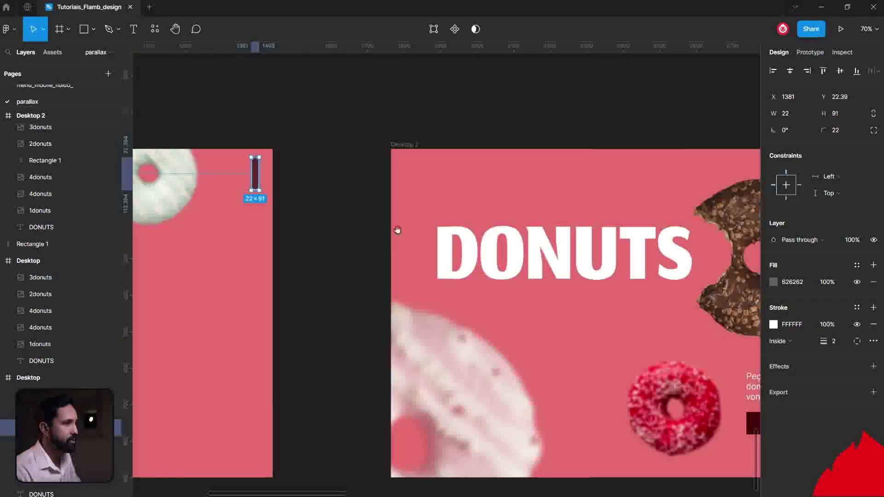
drag(498, 337, 272, 213)
click(710, 399)
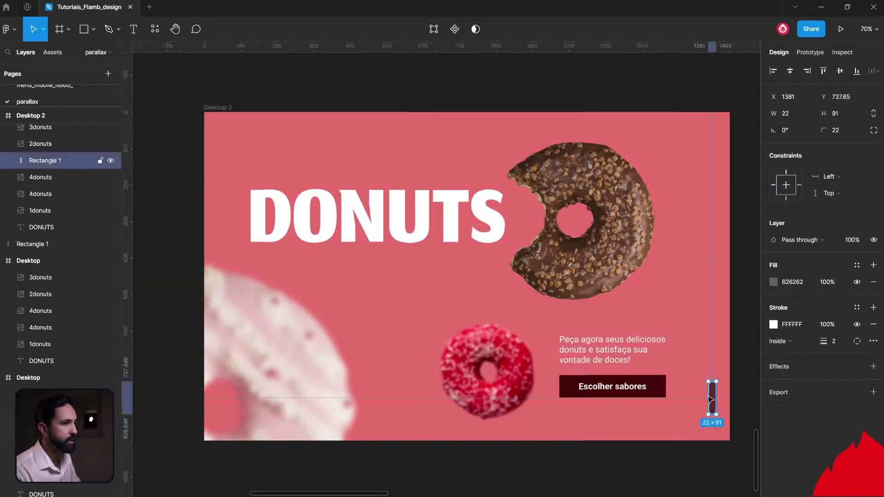
scroll(627, 333, down, 3)
click(814, 53)
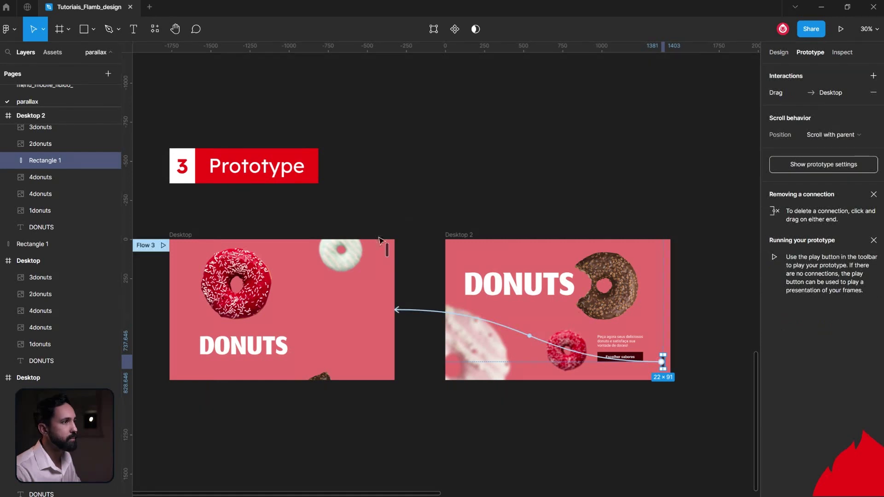
click(388, 251)
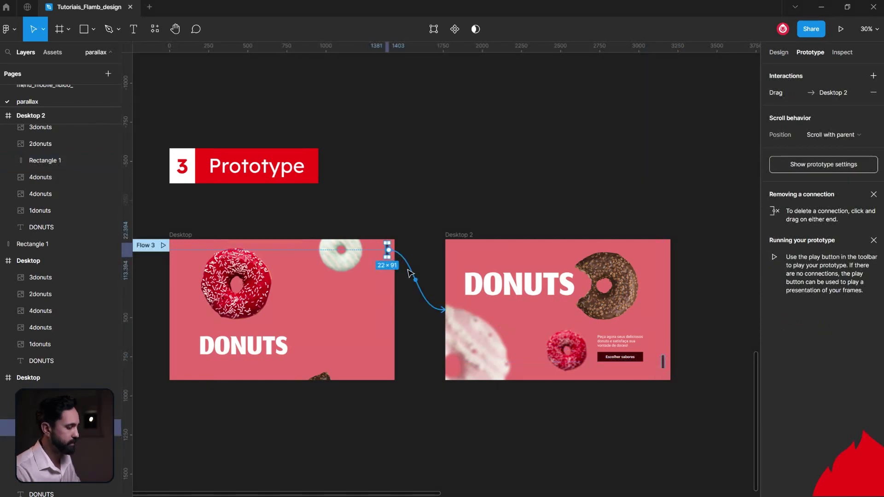
scroll(408, 273, up, 3)
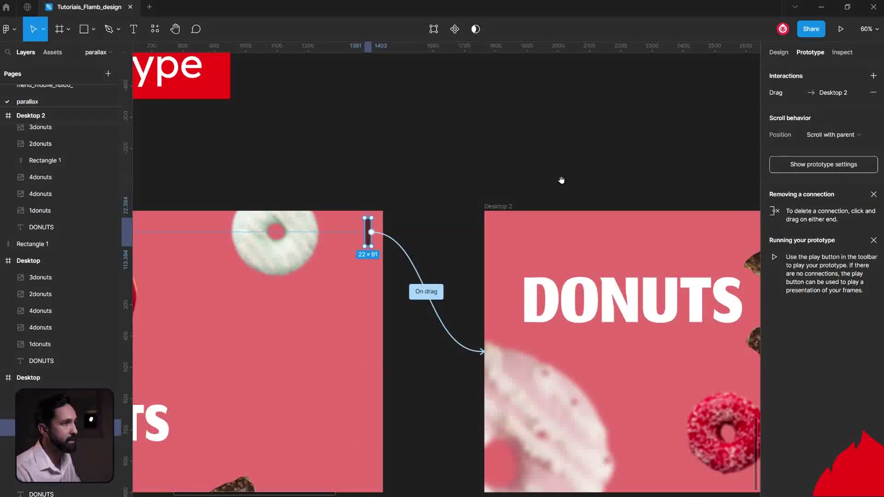
drag(562, 180, 315, 108)
click(673, 384)
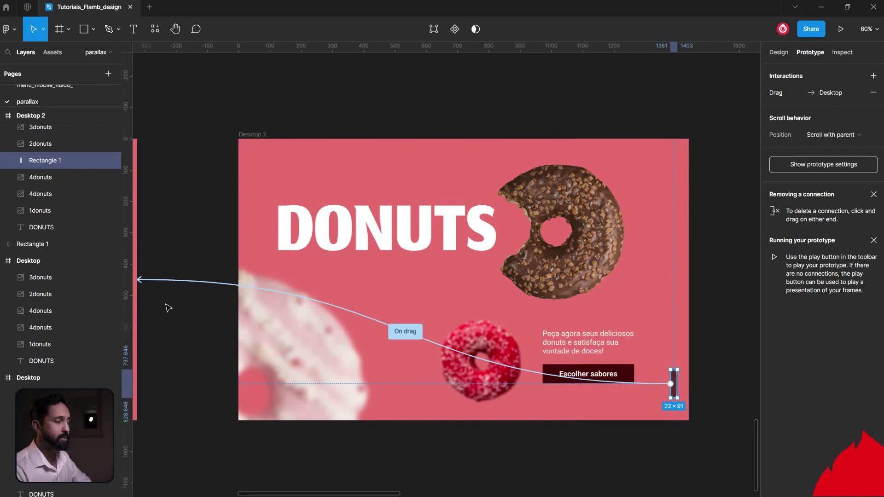
click(168, 308)
key(shift+1)
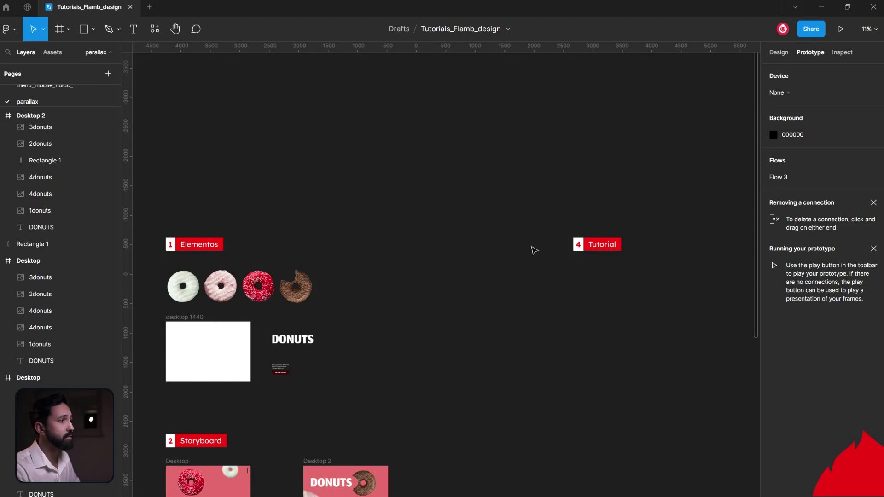
Step: Alt-drag a copy of the donut row and desktop 1440 frame below the Tutorial label
drag(390, 265, 195, 371)
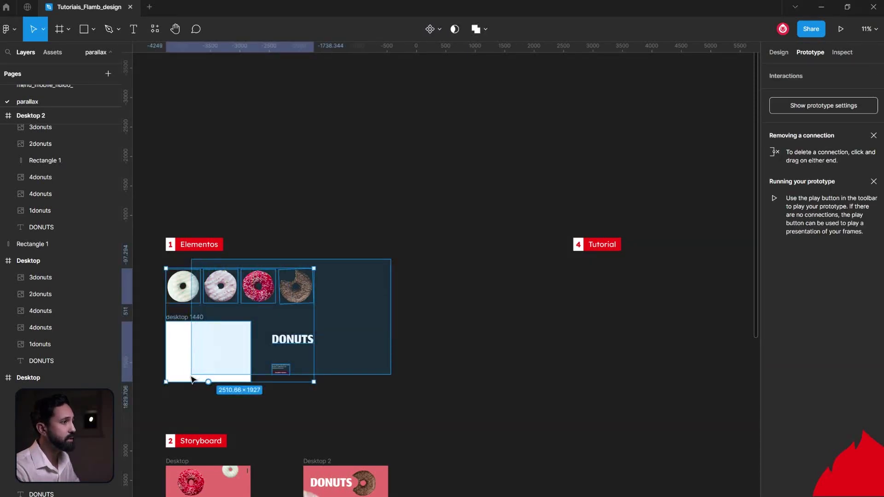
drag(197, 364, 610, 365)
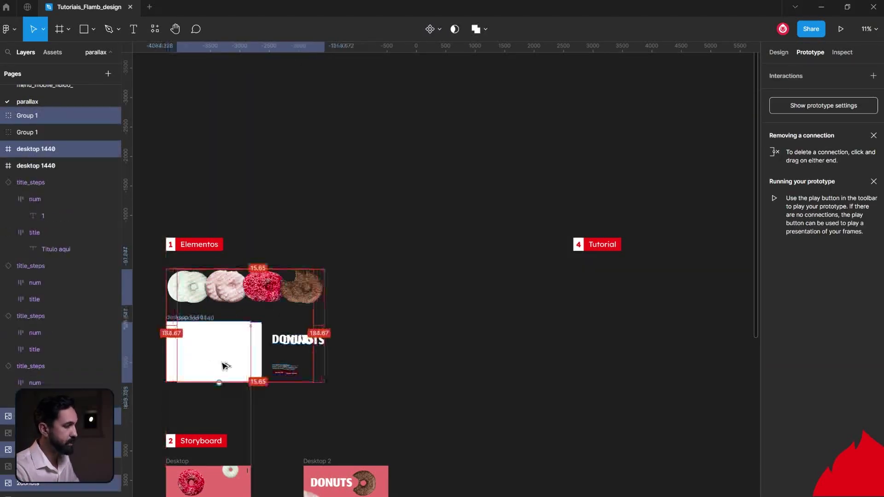
click(627, 352)
drag(485, 302, 327, 294)
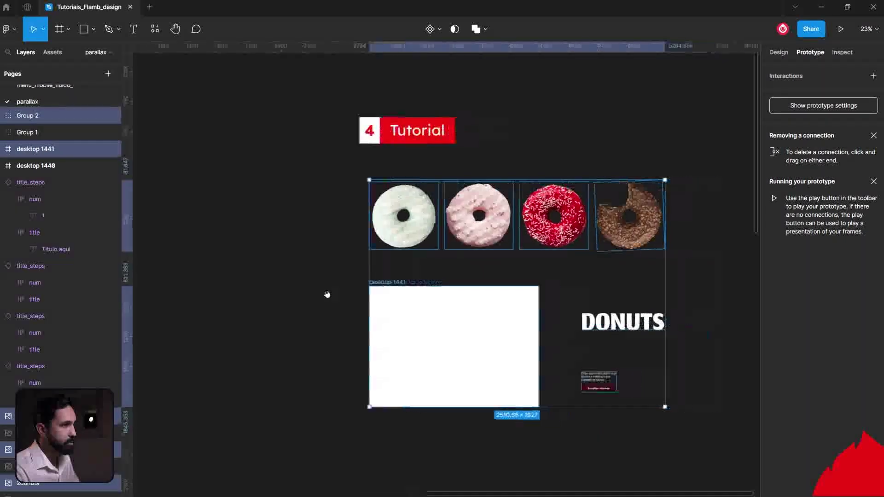
scroll(337, 305, up, 3)
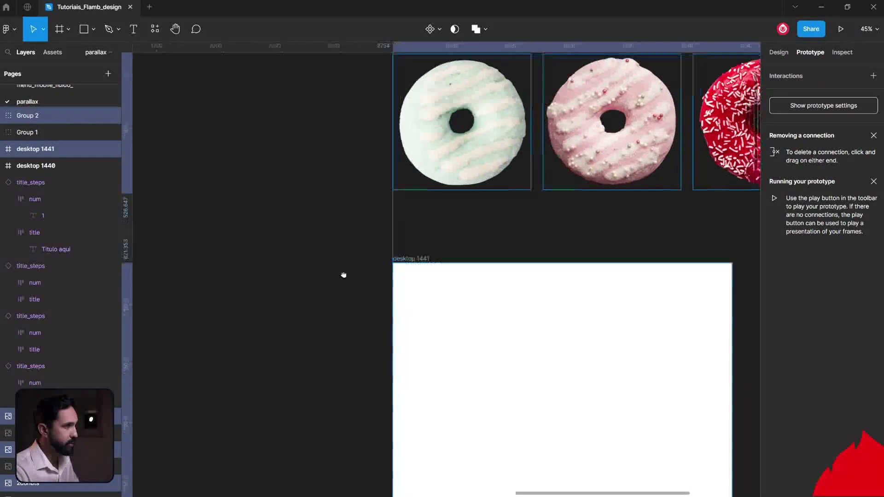
scroll(344, 275, down, 2)
scroll(344, 275, right, 2)
click(329, 263)
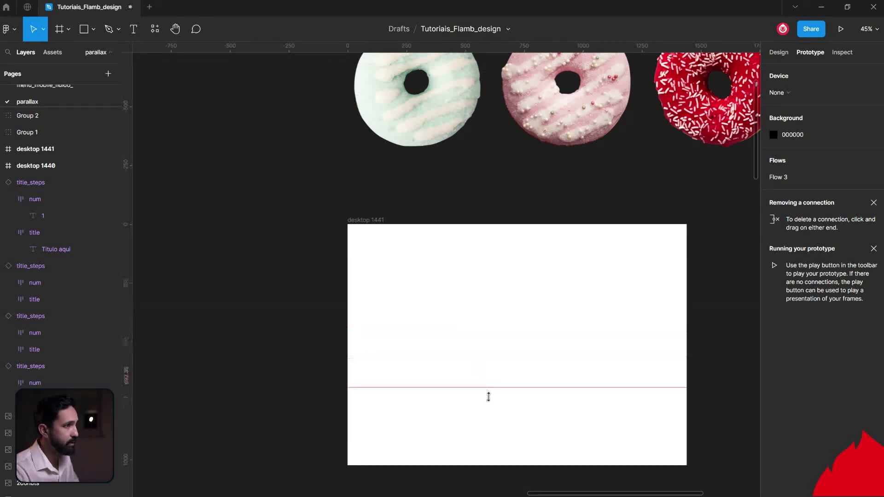
Step: Shift-select the four copied donuts and scale them down together
drag(382, 146, 513, 468)
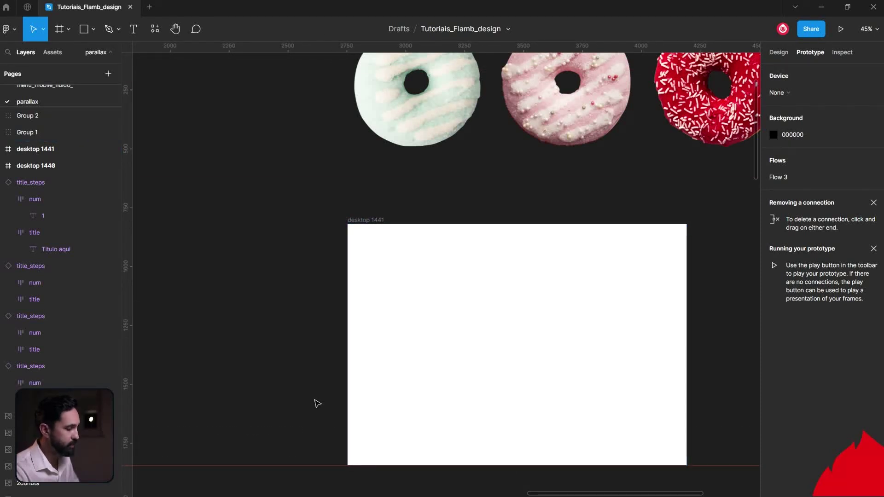
key(shift+1)
click(778, 54)
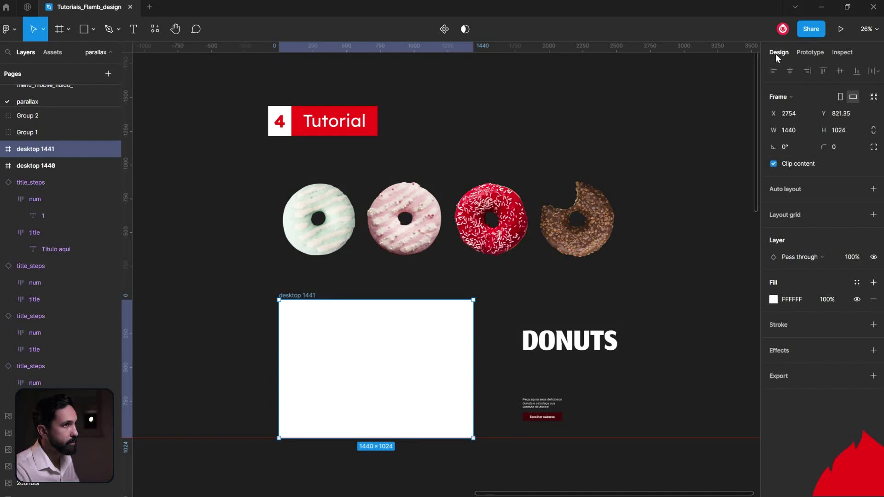
click(325, 215)
shift+click(412, 217)
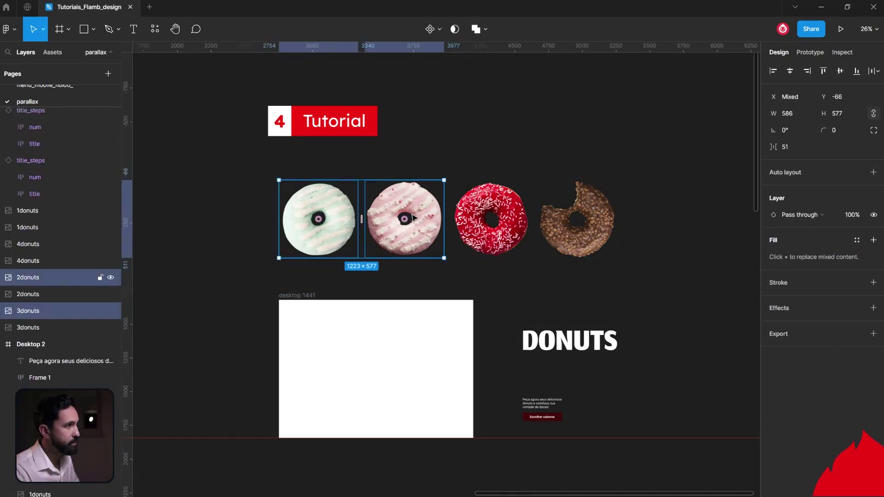
shift+click(499, 223)
shift+click(598, 244)
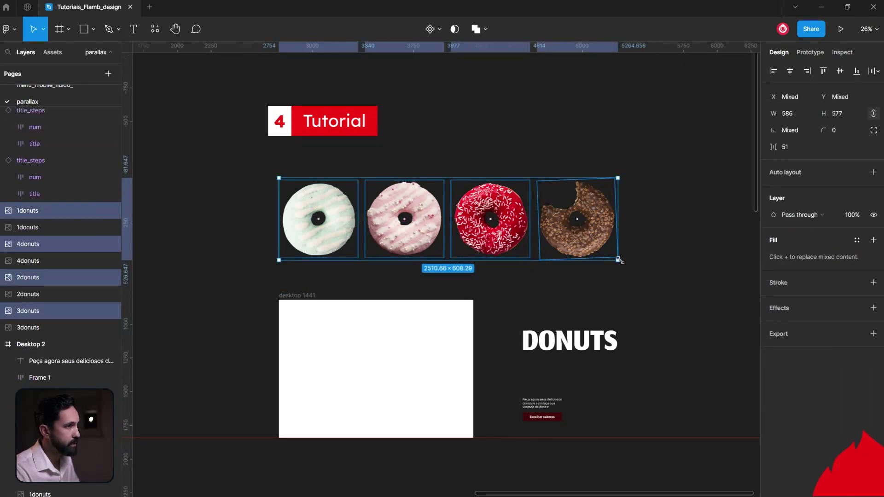
drag(619, 261, 541, 242)
click(432, 344)
Step: Fill desktop 1441 with pink E56D6D sampled from the storyboard frame, then select DONUTS
click(349, 357)
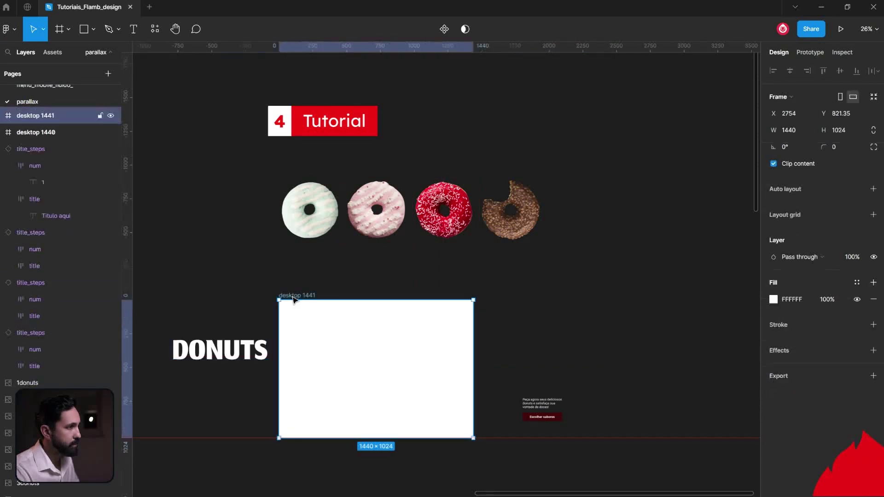
ctrl+scroll(291, 296, up, 2)
ctrl+scroll(292, 296, down, 3)
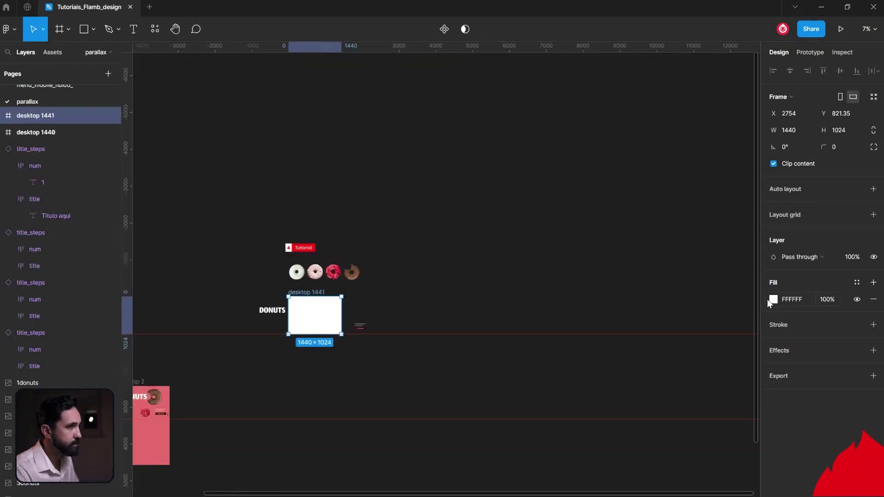
click(774, 299)
click(650, 381)
click(152, 426)
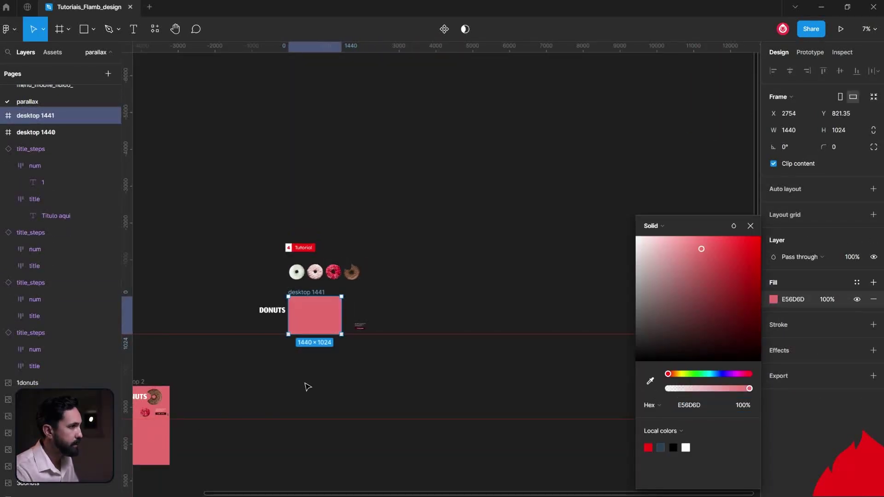
click(306, 386)
click(311, 303)
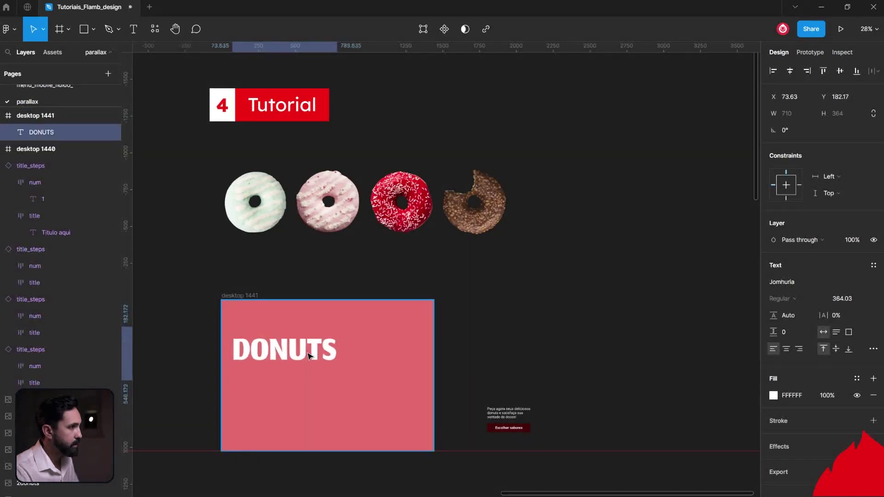
Step: Move the chocolate donut beside DONUTS in desktop 1441, rotated about 145°
click(643, 145)
drag(644, 146, 535, 339)
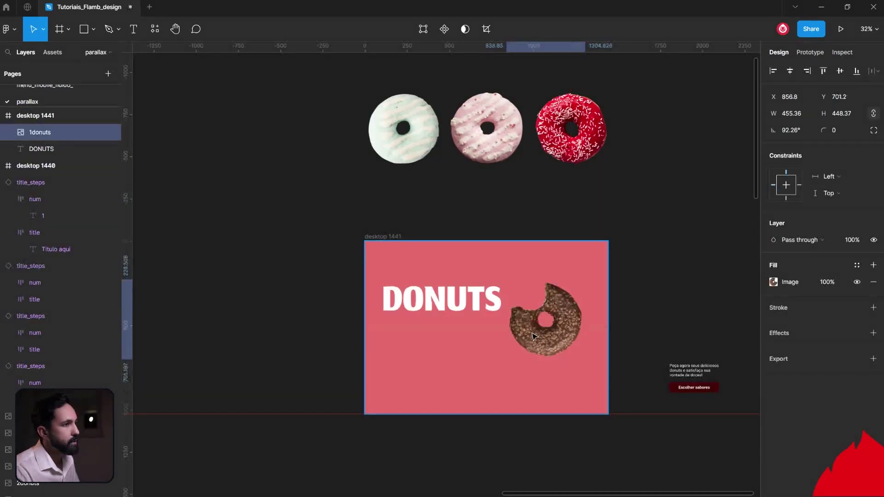
drag(590, 360, 617, 305)
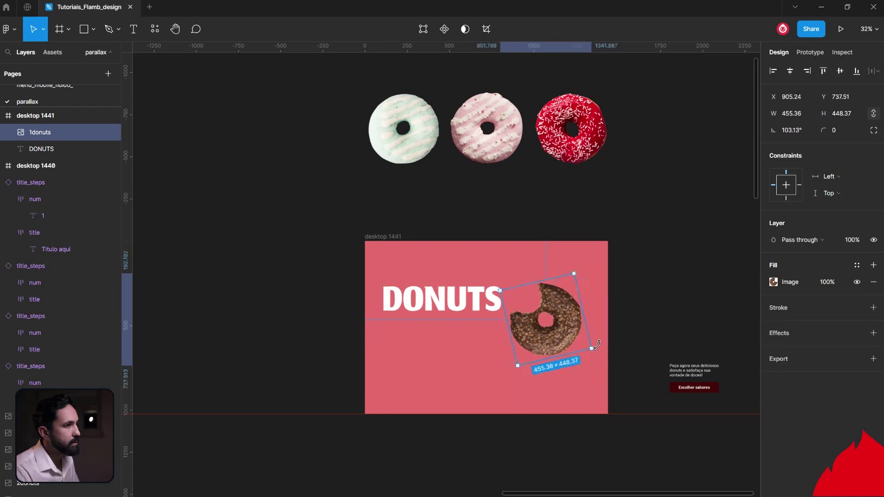
drag(570, 327, 562, 291)
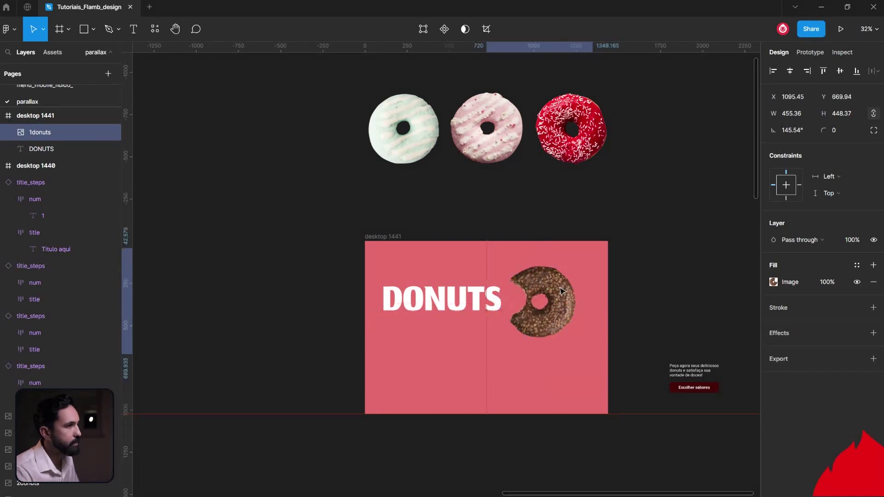
Step: Place the red donut under the chocolate one at 250 wide; set the brown donut to 450
drag(565, 154, 483, 397)
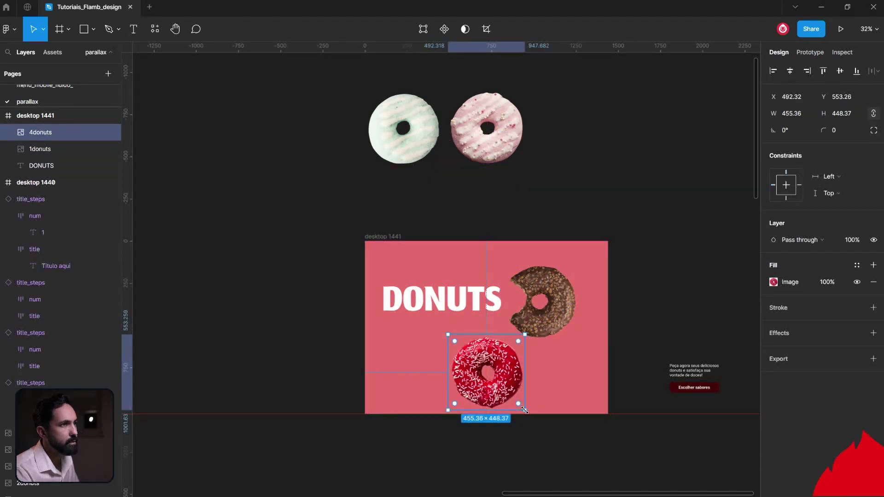
drag(522, 407, 491, 365)
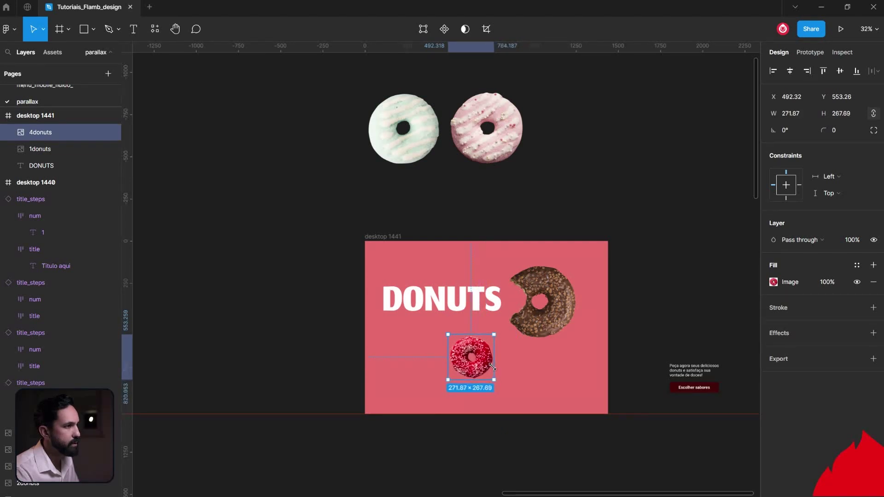
drag(485, 356, 505, 360)
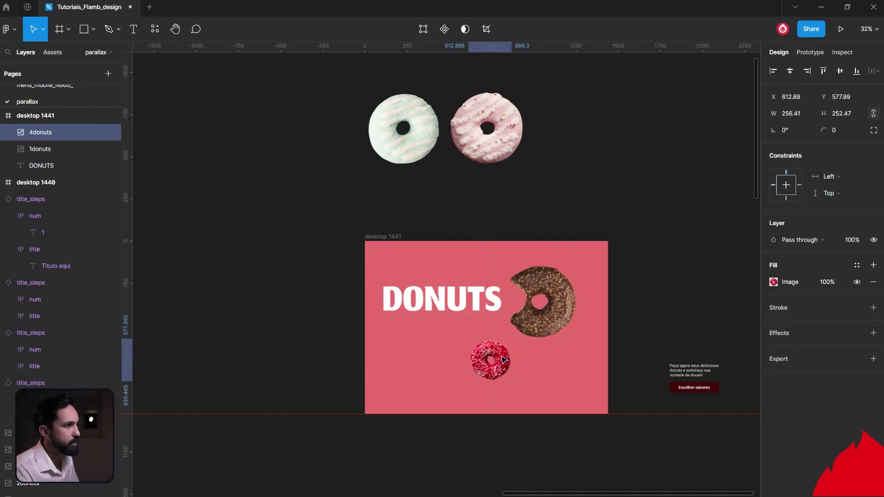
click(797, 114)
text(250)
key(Return)
click(686, 240)
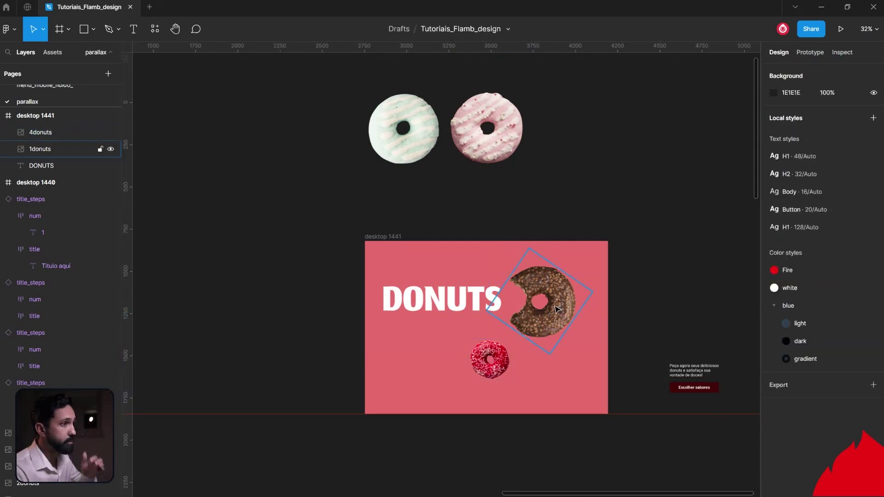
click(552, 289)
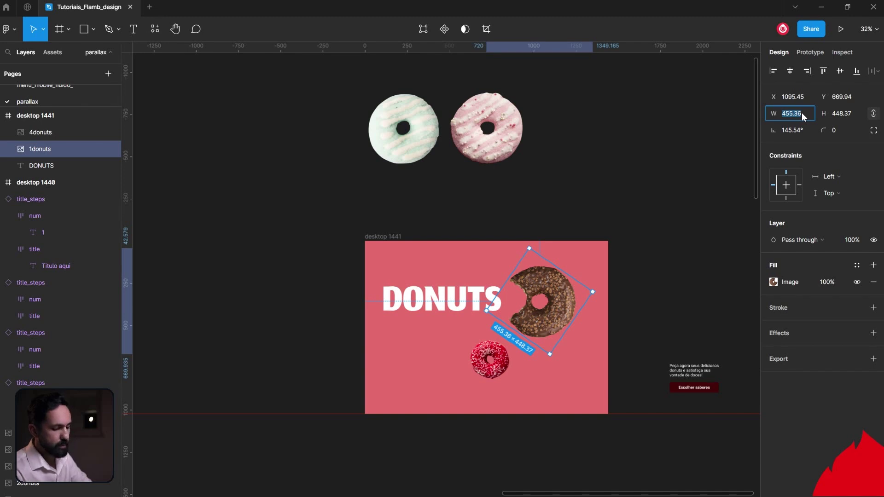
text(450)
key(Return)
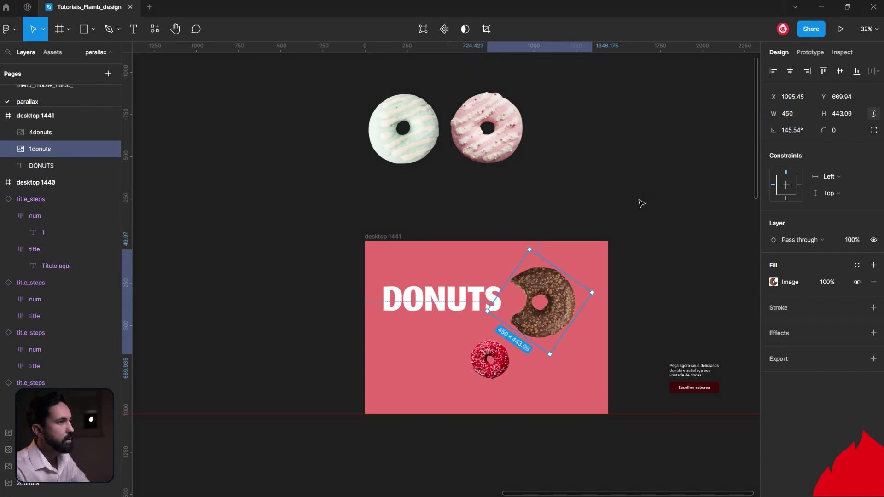
click(637, 200)
Step: Move the pink donut into desktop 1441, enlarged and overhanging the lower-left edge
click(424, 113)
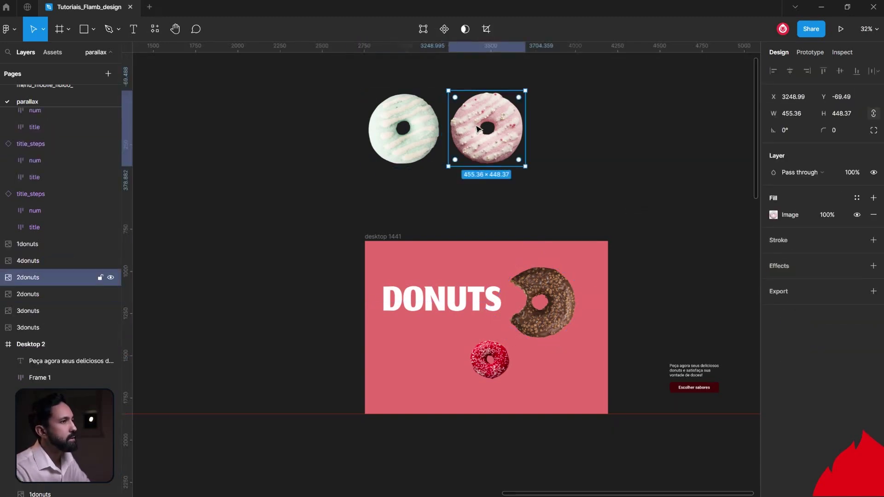
drag(471, 130, 378, 369)
drag(434, 418, 479, 457)
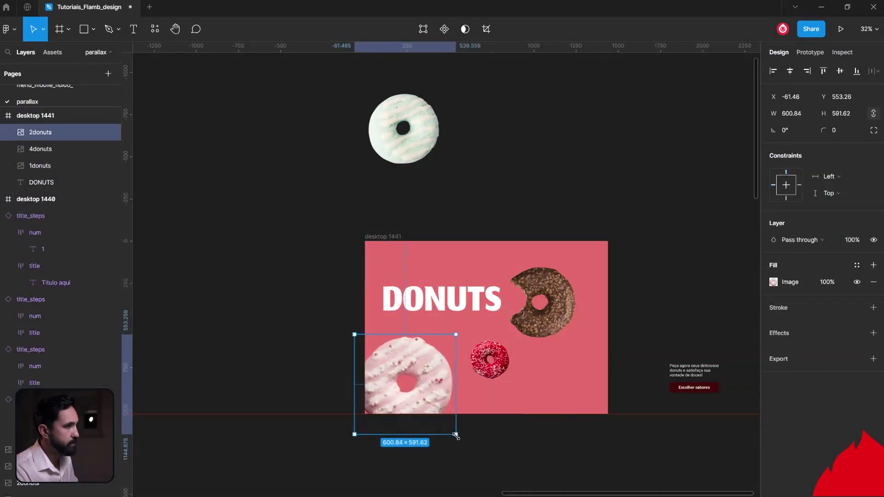
drag(450, 355, 426, 361)
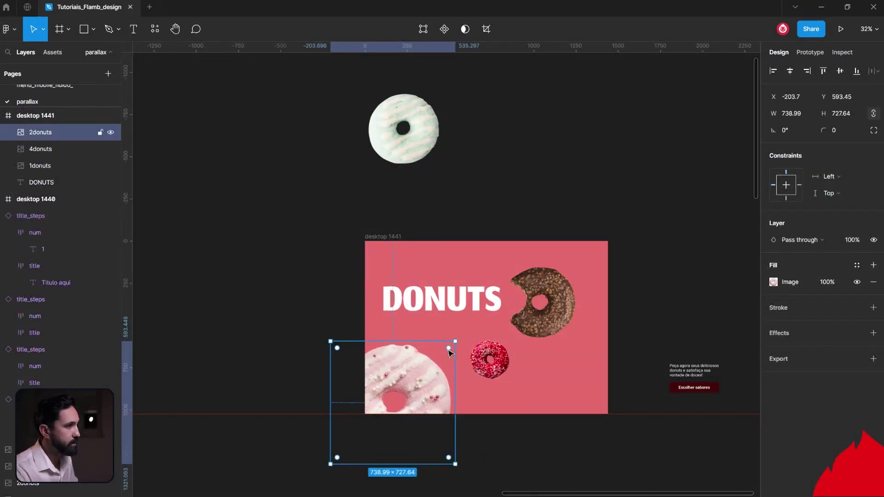
drag(456, 341, 466, 326)
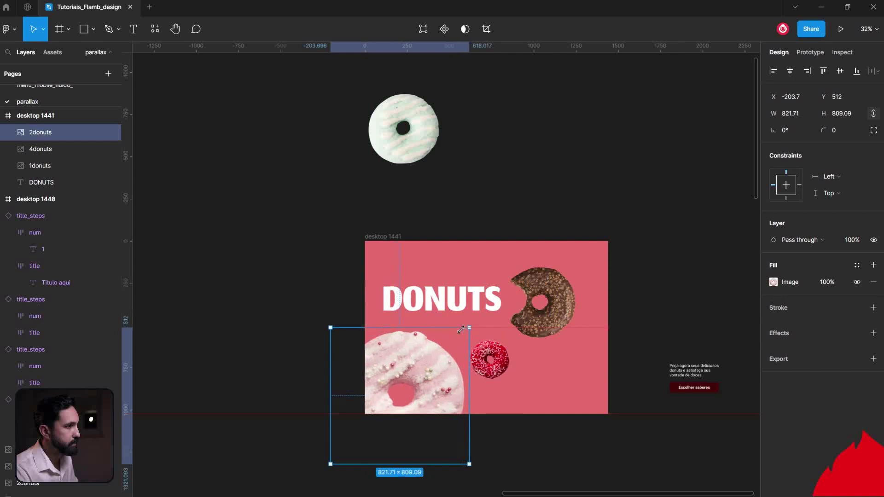
Step: Set the white donut's width to 250 and drag it into desktop 1441
click(429, 135)
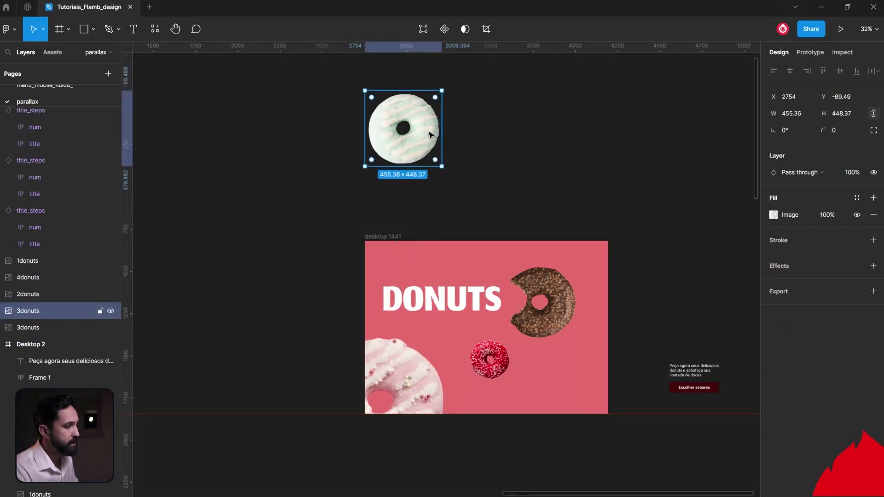
click(484, 362)
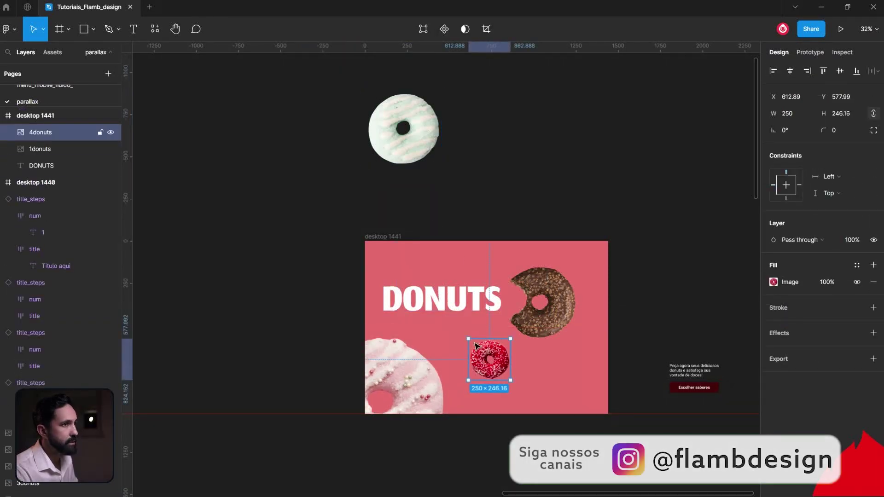
click(435, 159)
click(800, 114)
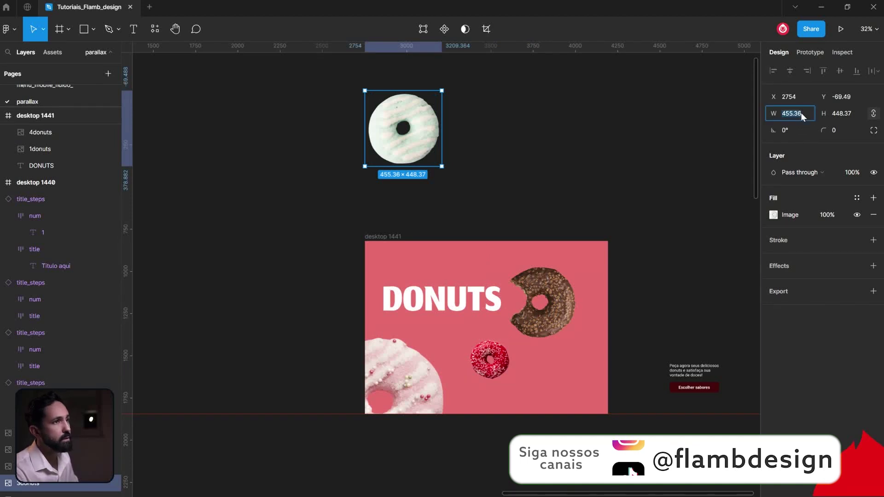
text(250)
key(Return)
click(562, 123)
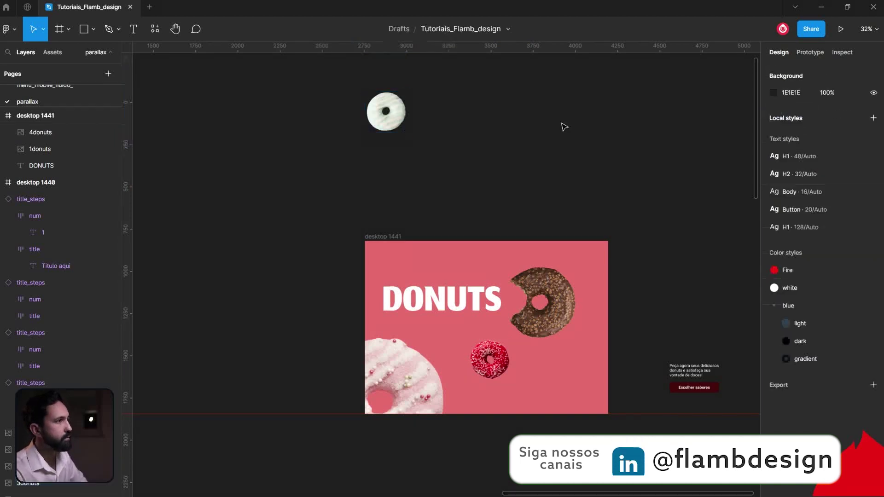
drag(397, 111, 483, 265)
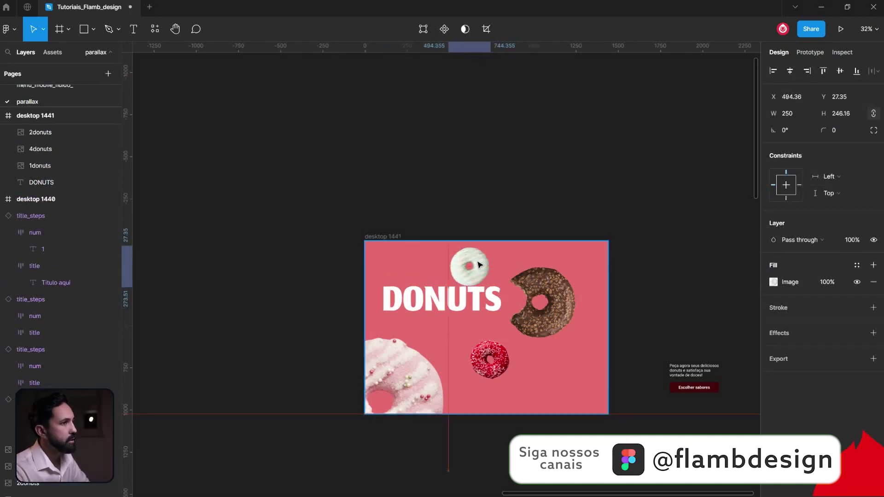
Step: Park the white donut above desktop 1441's top edge at Y -346, clipped from view
drag(482, 266, 490, 261)
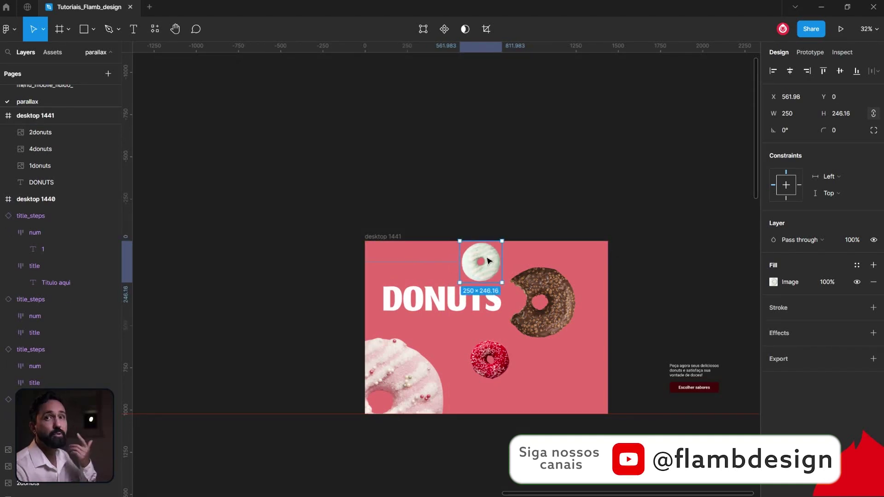
mouse_move(489, 261)
mouse_down()
mouse_move(480, 263)
mouse_move(486, 222)
mouse_up()
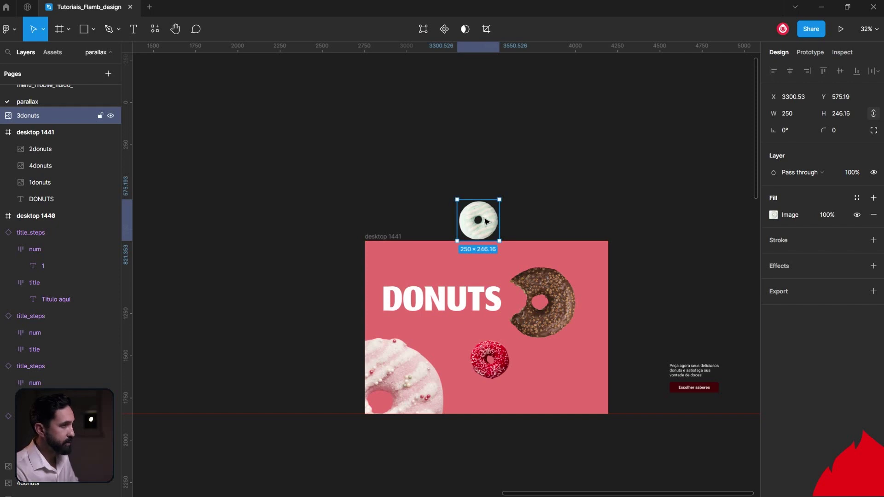
drag(489, 229, 485, 263)
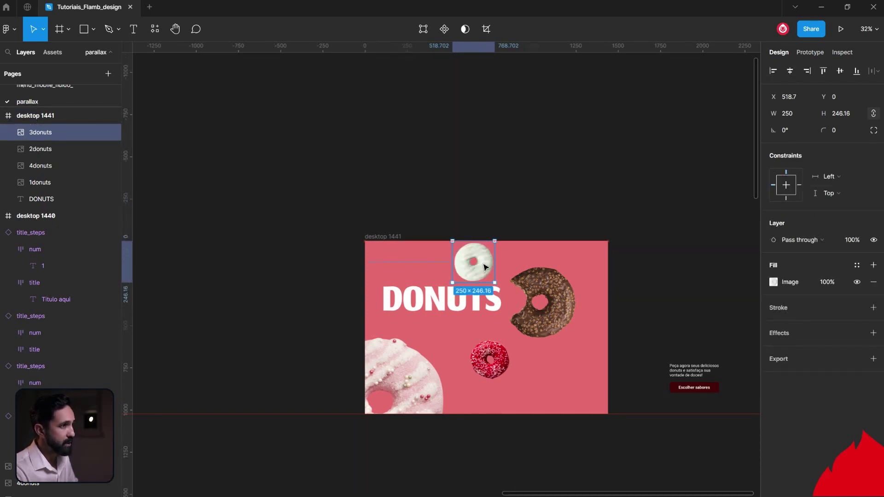
drag(484, 267, 492, 210)
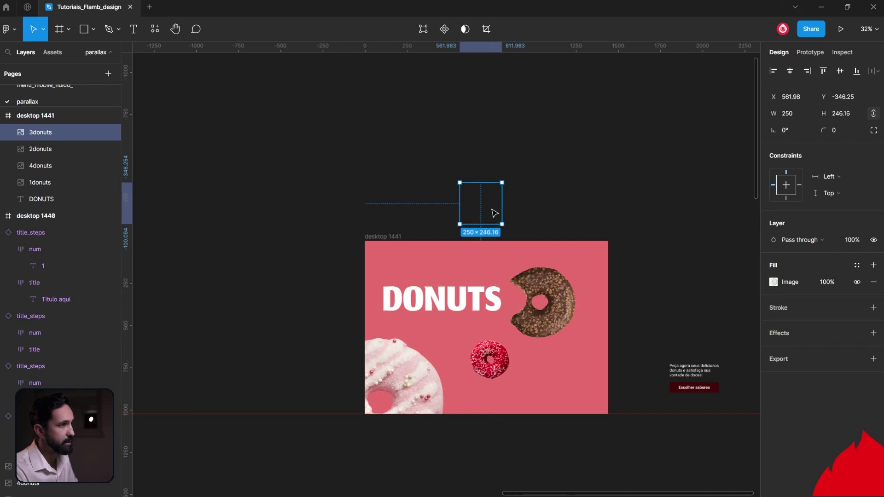
key(Escape)
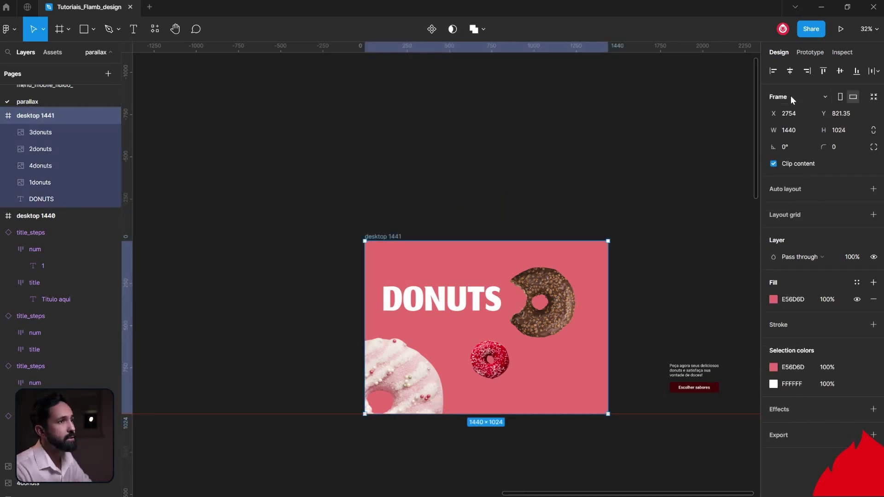
Step: Add a Flow 4 starting point to desktop 1441 and preview it in Play mode
click(813, 56)
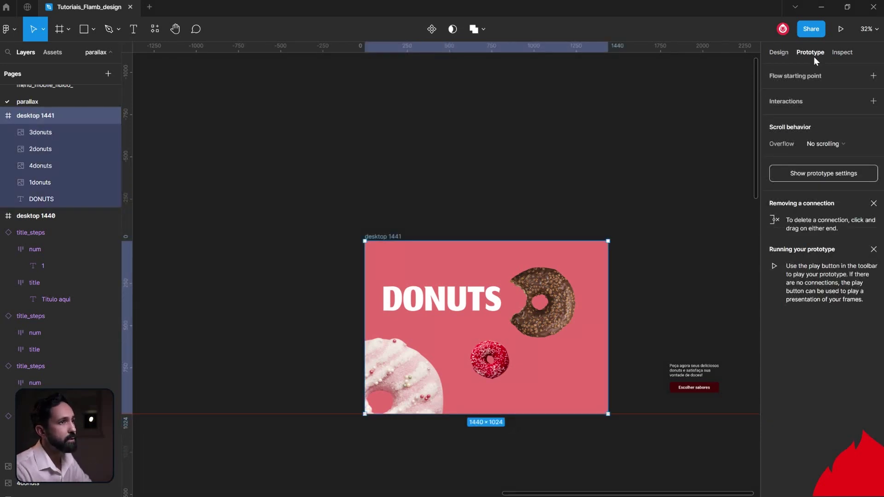
click(874, 75)
mouse_move(344, 248)
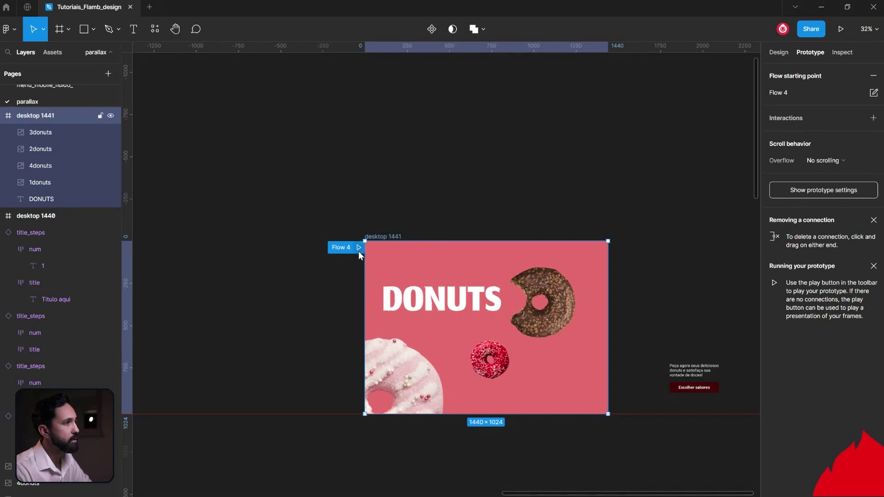
click(358, 249)
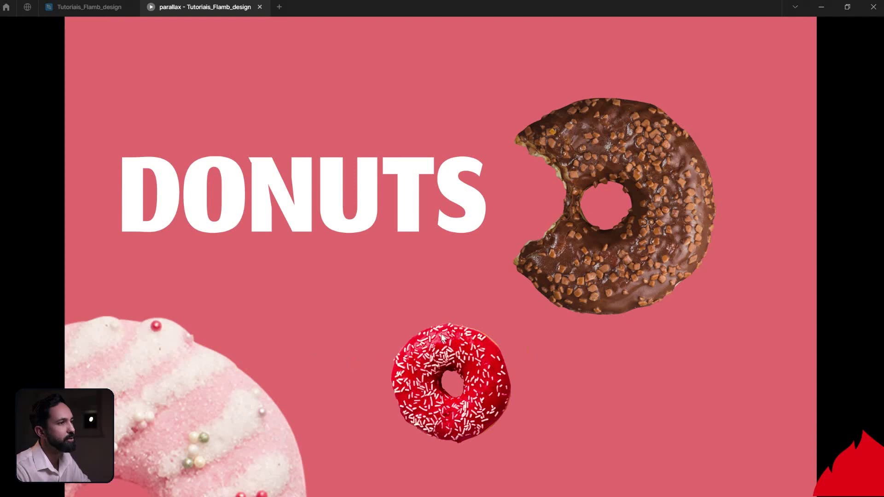
click(92, 7)
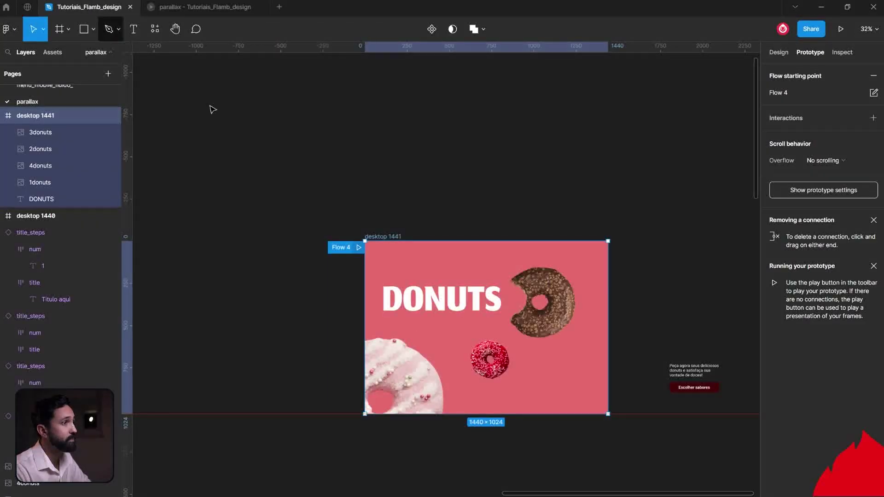
click(674, 243)
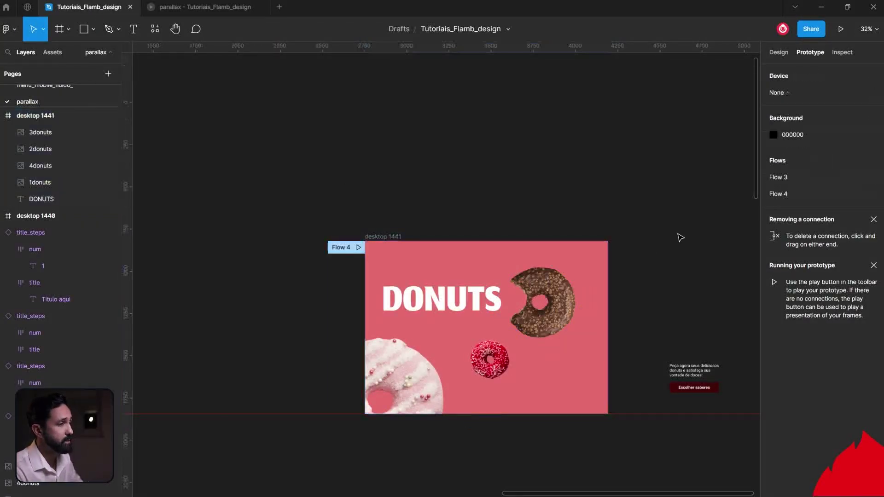
Step: Drag desktop 1441's bottom edge down to roughly 2187 px tall
click(420, 241)
scroll(520, 413, down, 5)
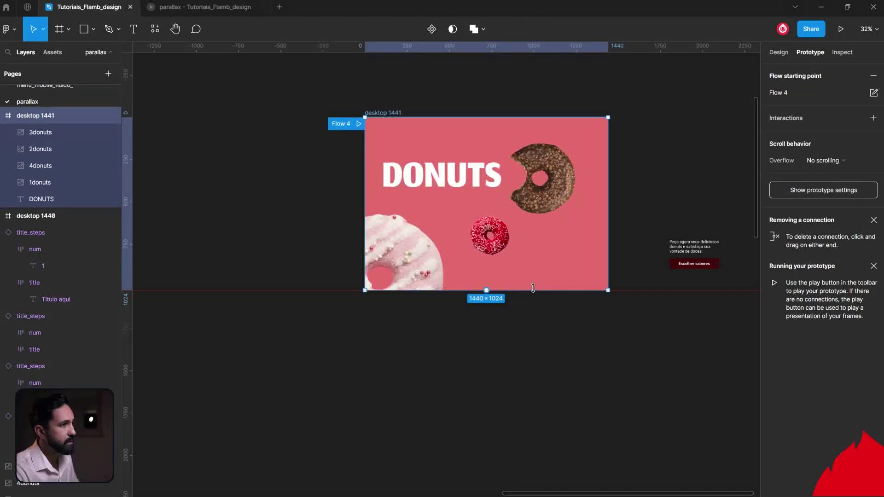
drag(533, 288, 547, 487)
scroll(547, 487, down, 2)
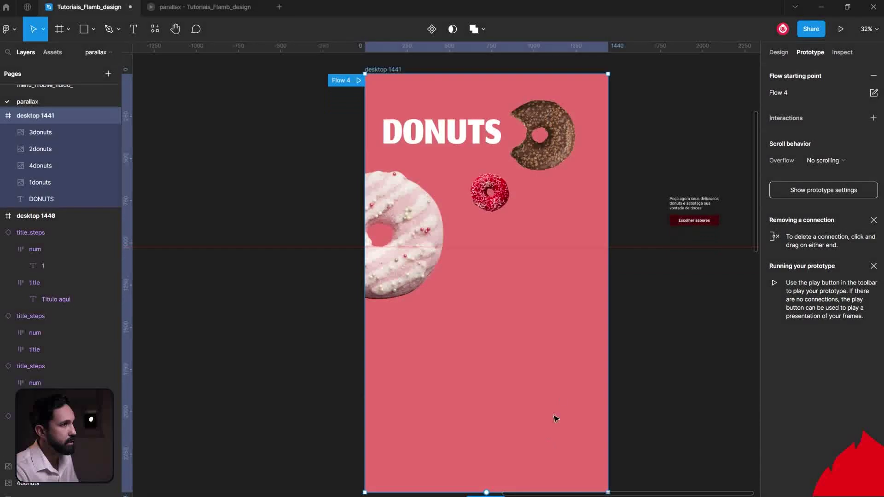
scroll(549, 443, up, 3)
Step: Replace the large pink donut's effect with a Layer blur of 11
click(647, 189)
scroll(646, 188, up, 1)
click(401, 330)
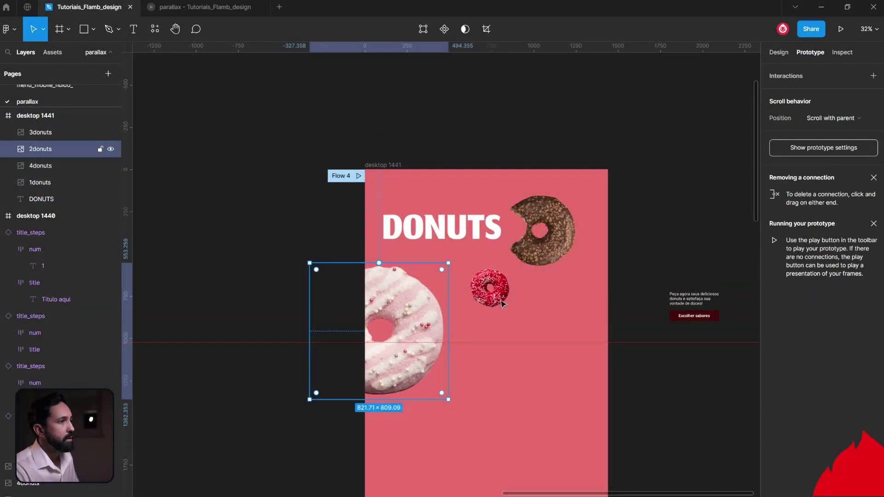
click(783, 55)
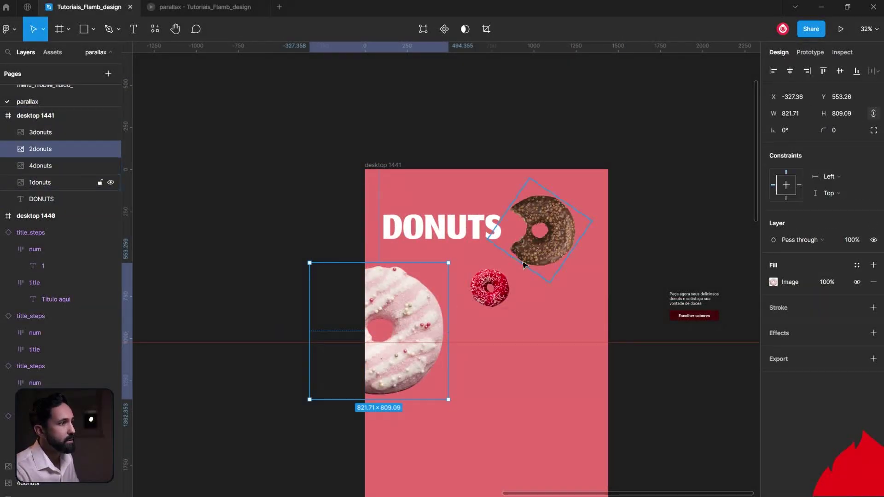
click(874, 333)
click(816, 351)
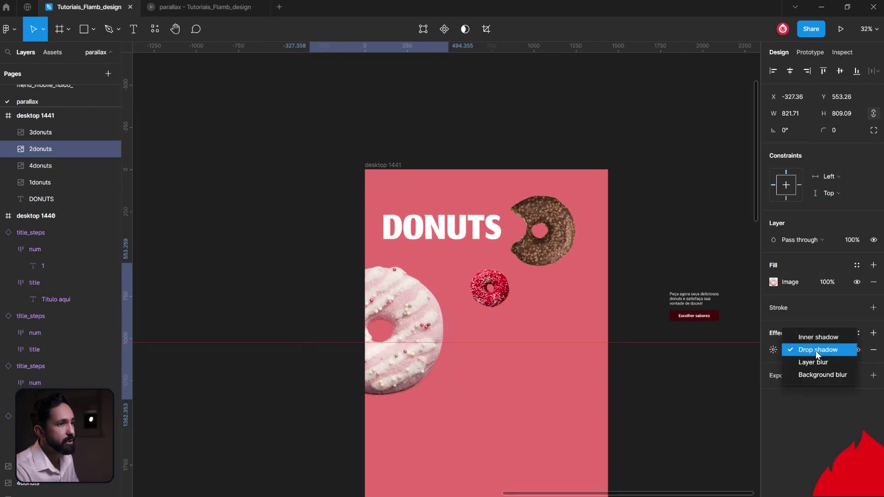
click(815, 362)
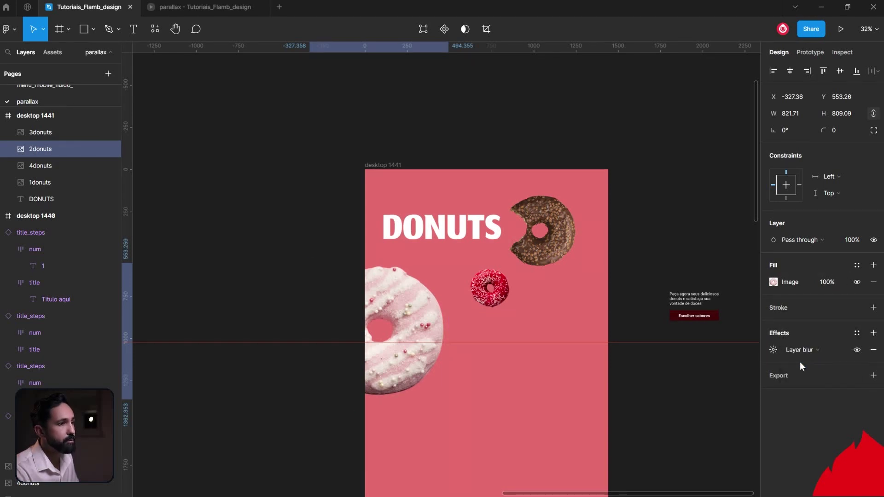
click(774, 350)
drag(642, 377, 755, 373)
Step: Give the small red and white donuts a Layer blur, then view the parallax prototype
click(490, 287)
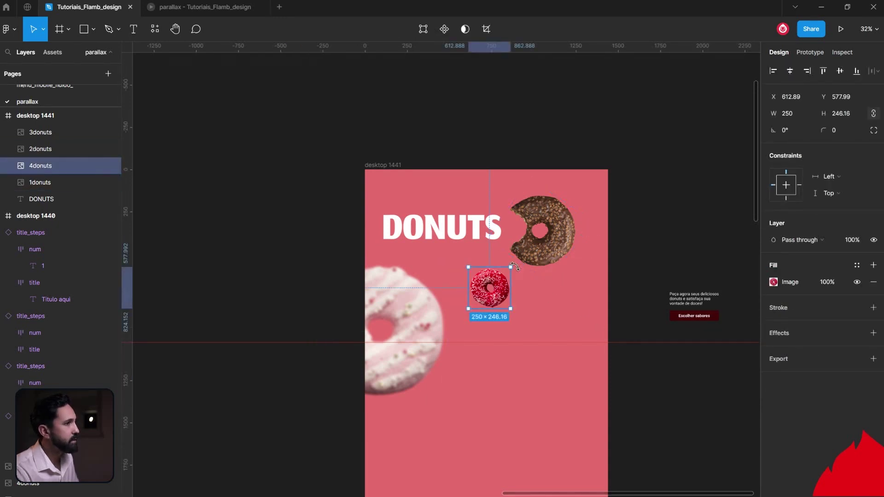
shift+click(43, 134)
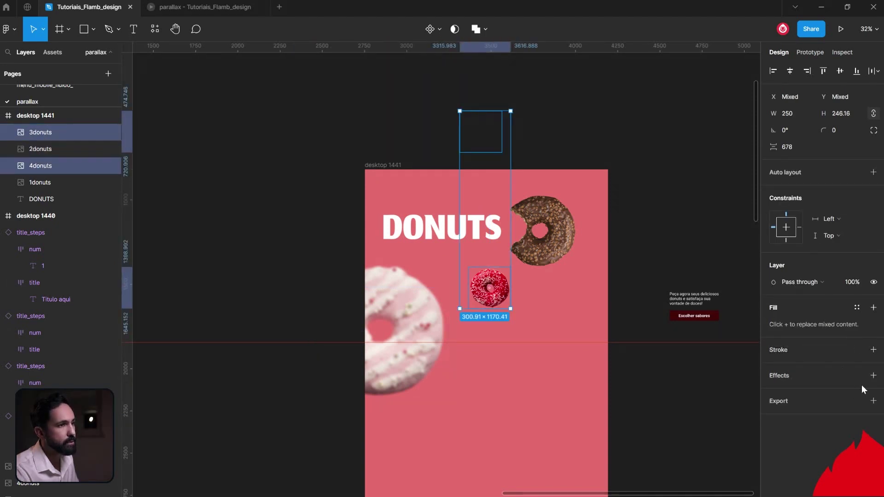
click(873, 375)
click(823, 391)
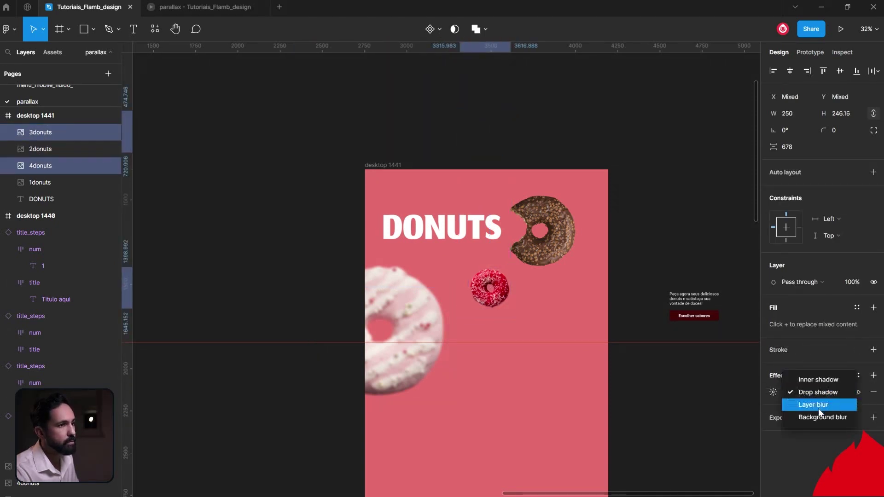
click(819, 408)
click(773, 393)
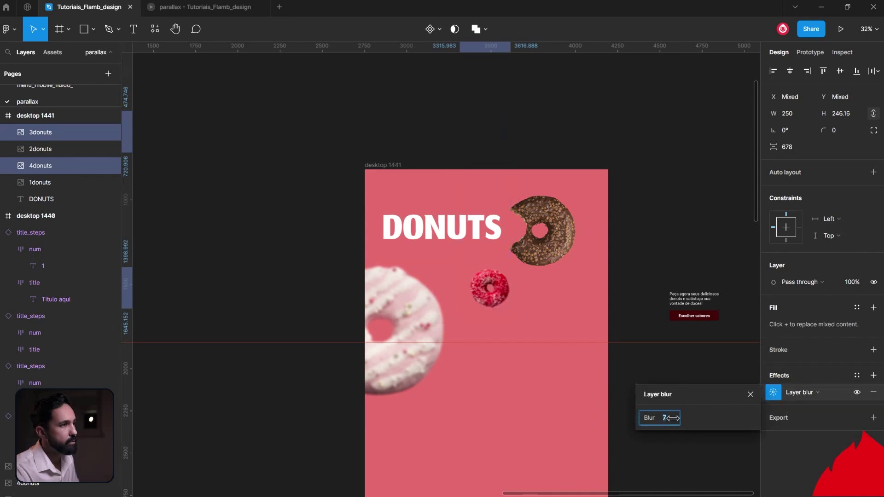
click(222, 9)
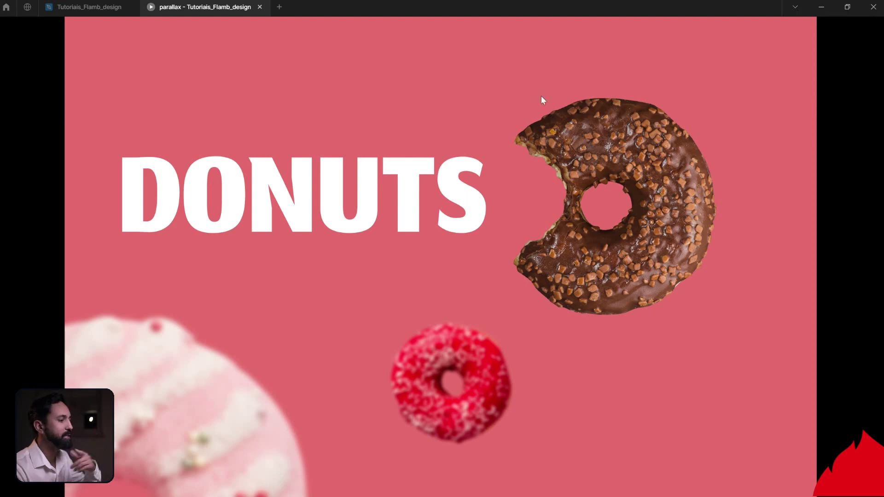
Step: Return to the Tutoriais_Flamb_design file and bring the donuts frame into view
click(94, 9)
drag(359, 164, 416, 251)
Step: Duplicate the donuts frame desktop 1441 as desktop 1442
scroll(607, 297, up, 3)
drag(611, 279, 690, 349)
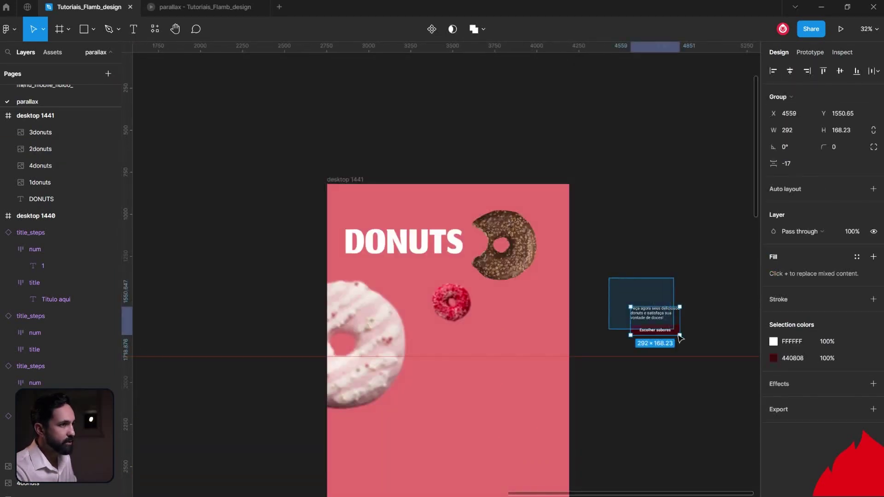
click(653, 234)
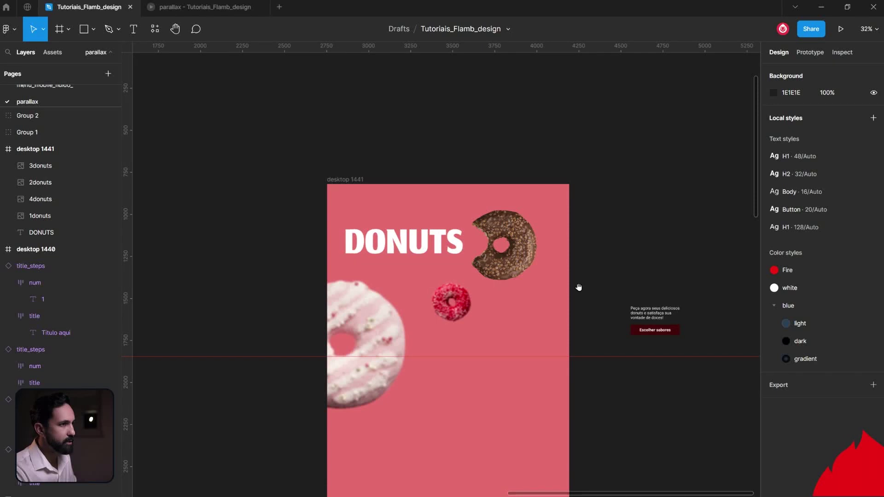
scroll(701, 221, left, 3)
key(ctrl+d)
click(486, 213)
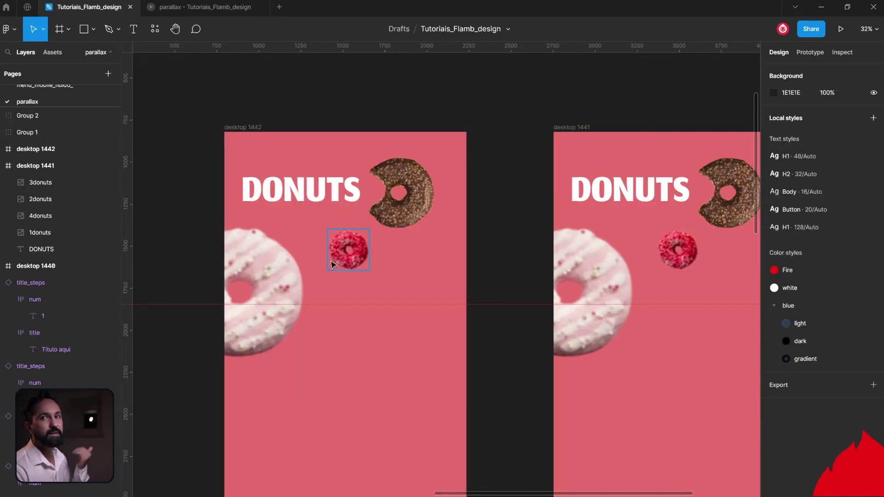
Step: In desktop 1442, move the large pink donut to bottom left and the red donut lower right
click(272, 277)
scroll(271, 262, down, 1)
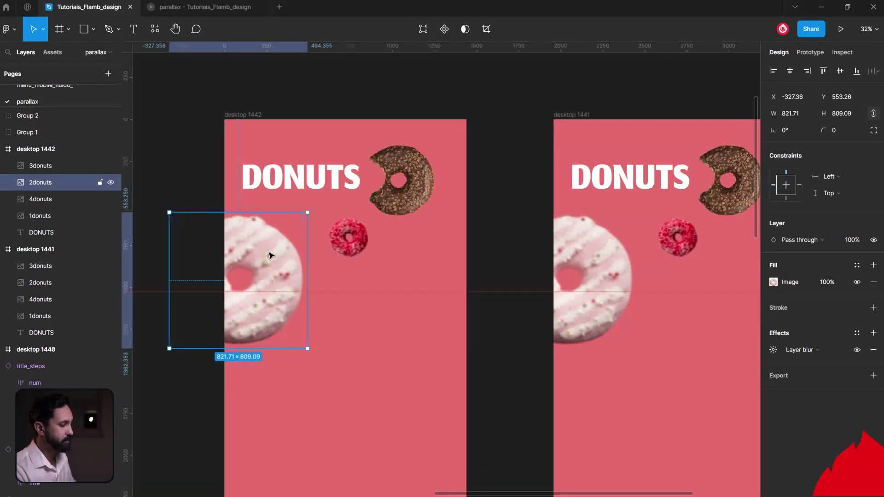
drag(270, 255, 277, 399)
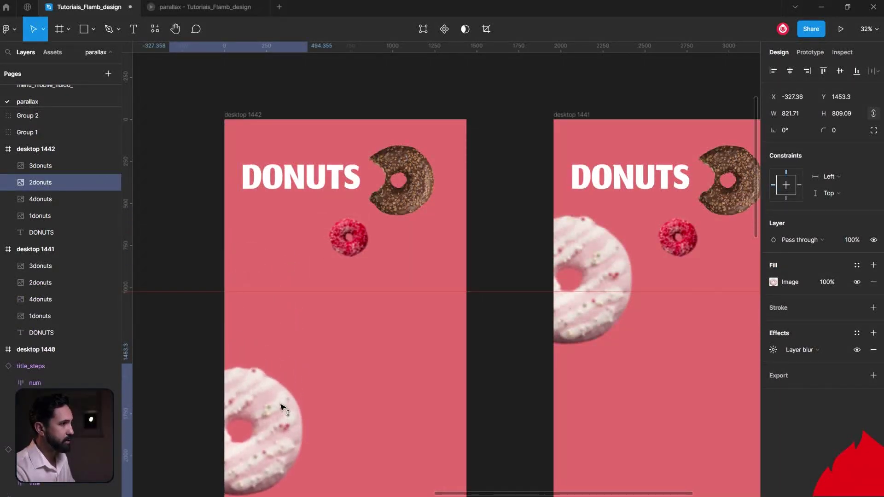
drag(277, 398, 282, 402)
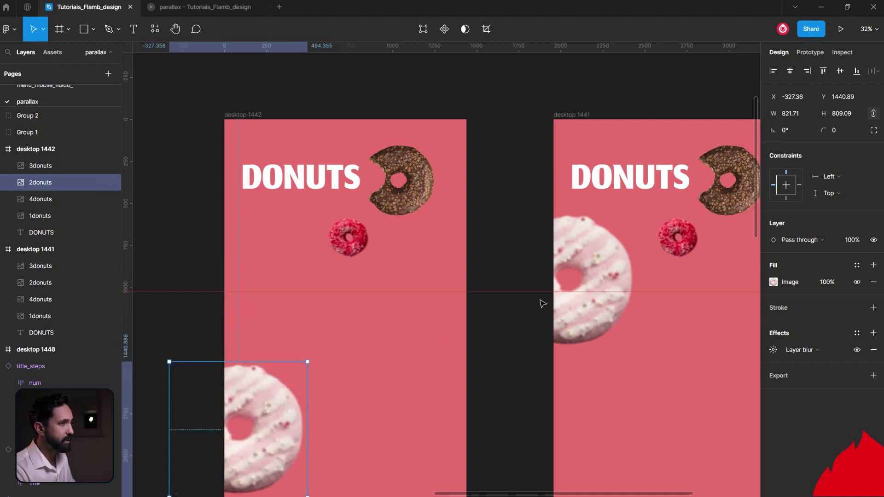
click(352, 246)
drag(352, 246, 405, 424)
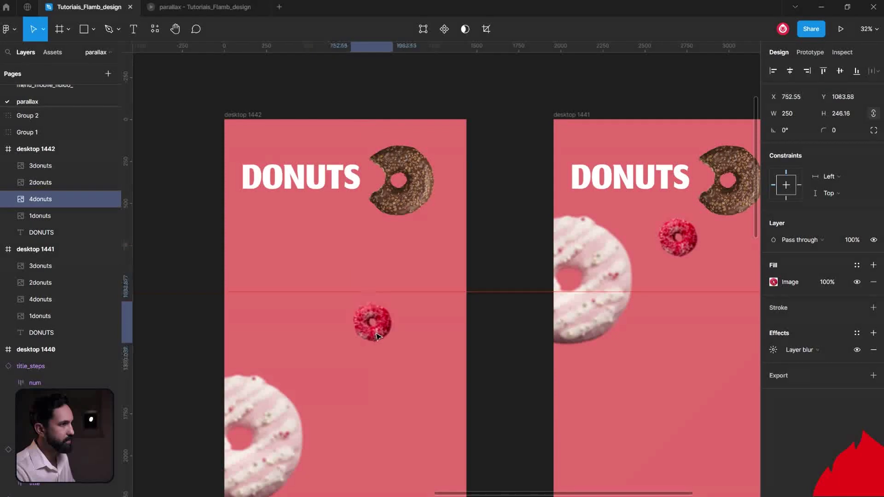
drag(405, 424, 420, 449)
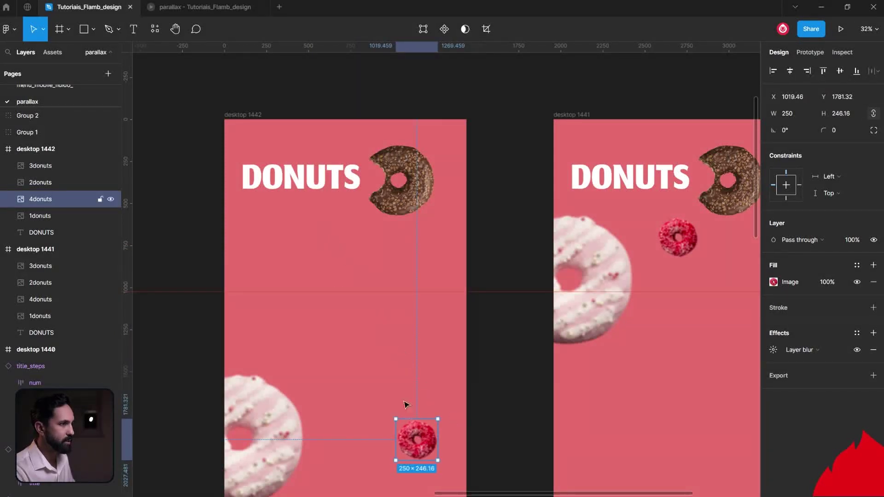
Step: Bring the white donut into the frame's top and move the chocolate donut to the middle
scroll(323, 232, up, 1)
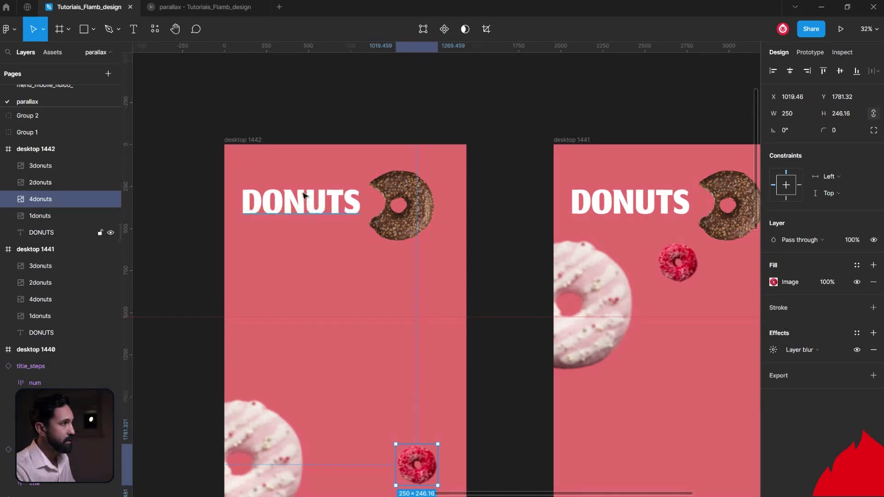
click(41, 182)
click(34, 164)
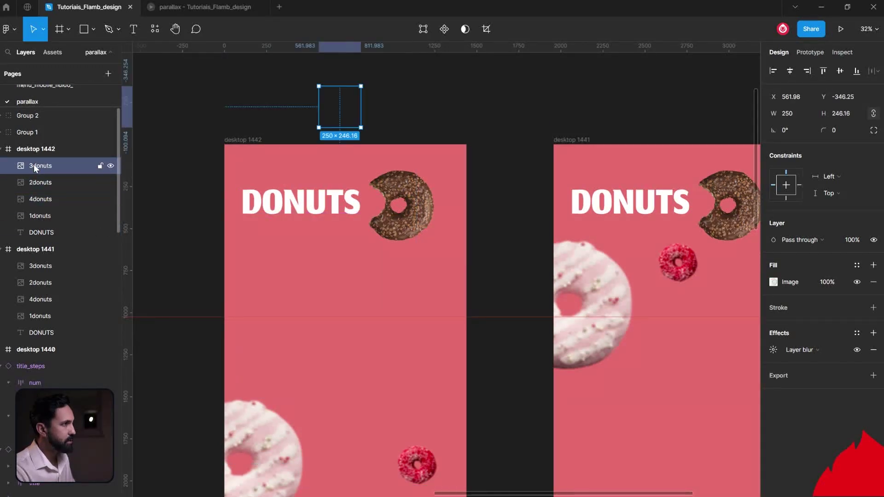
drag(338, 100, 371, 152)
click(417, 189)
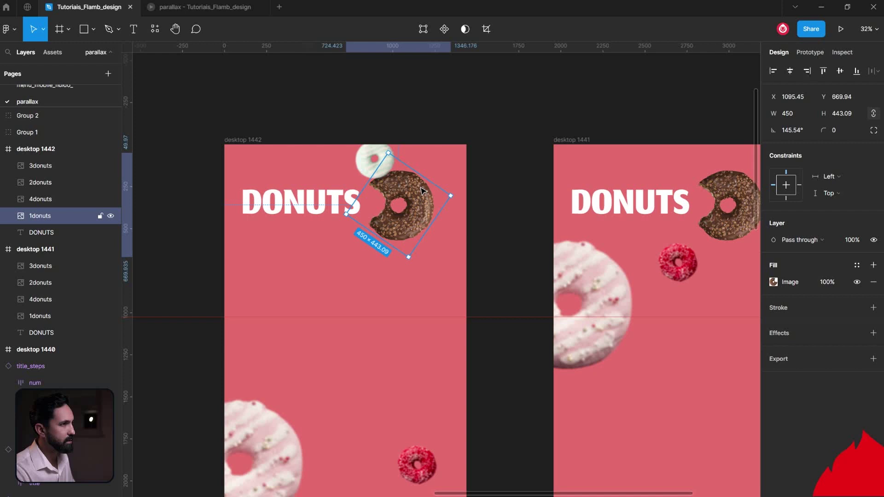
drag(422, 189, 373, 283)
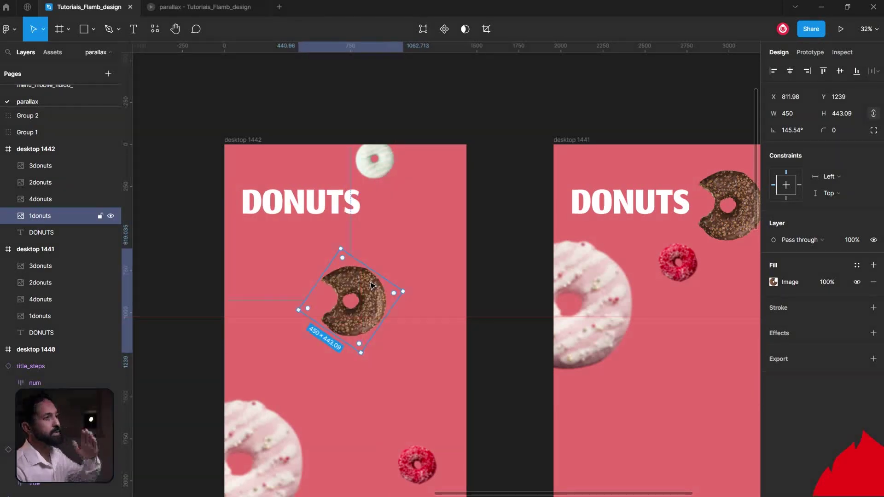
Step: Lower the DONUTS title and scale it down to about 0.88
click(339, 208)
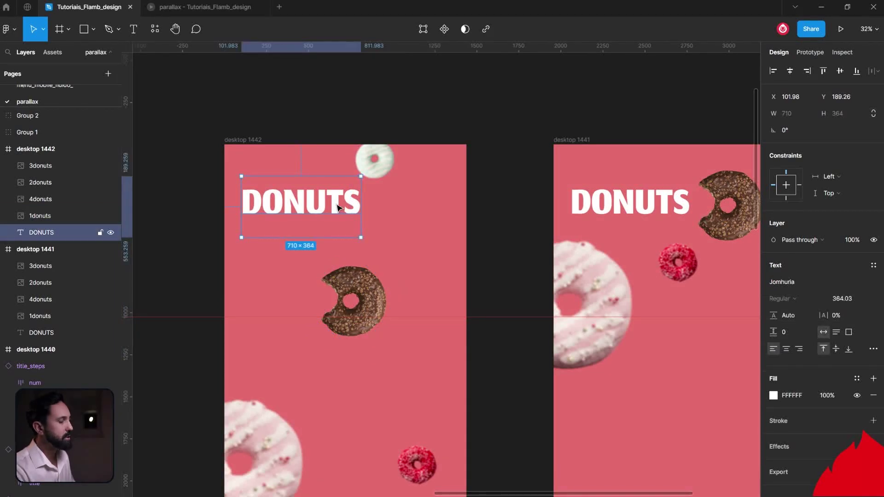
drag(338, 207, 343, 238)
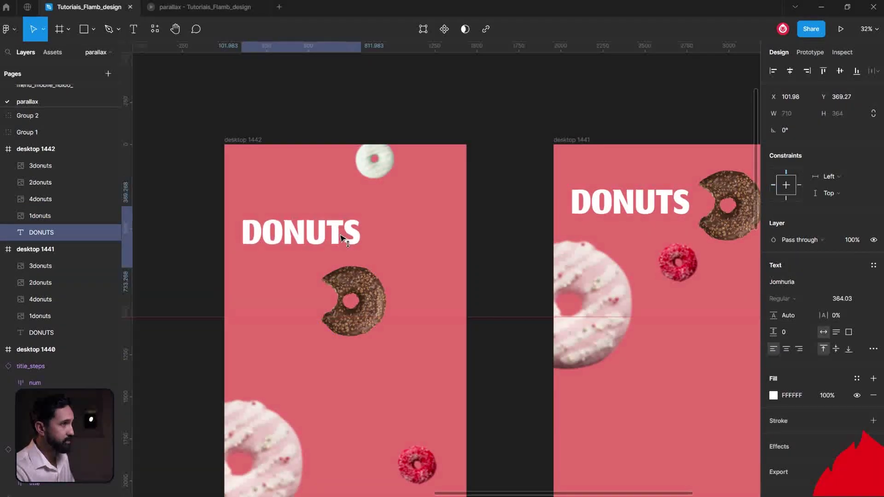
key(k)
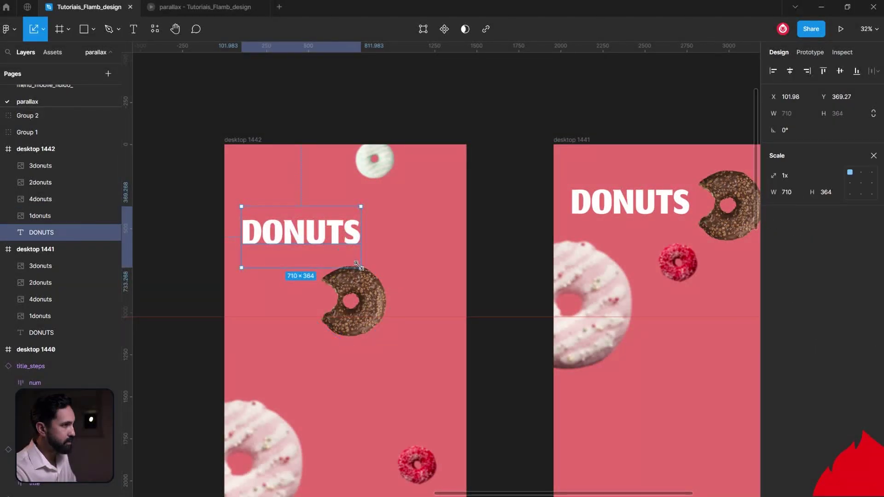
scroll(335, 254, up, 5)
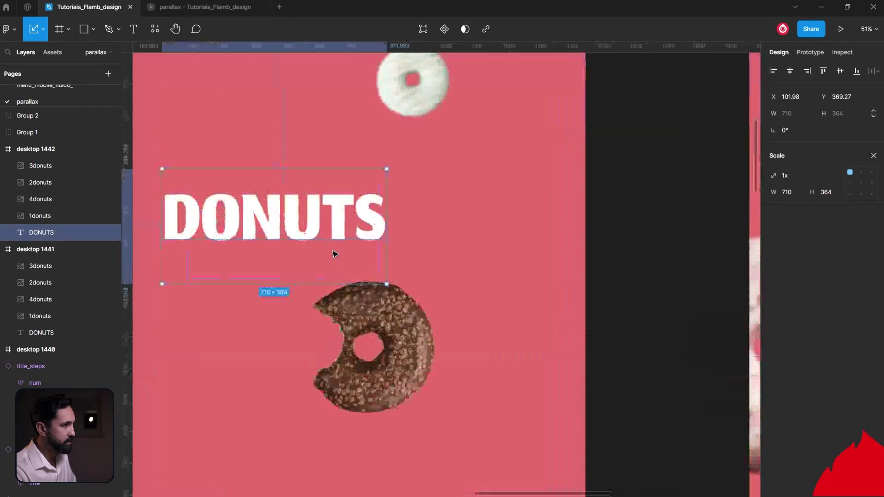
drag(334, 252, 413, 288)
drag(462, 316, 442, 300)
click(197, 251)
scroll(197, 251, down, 5)
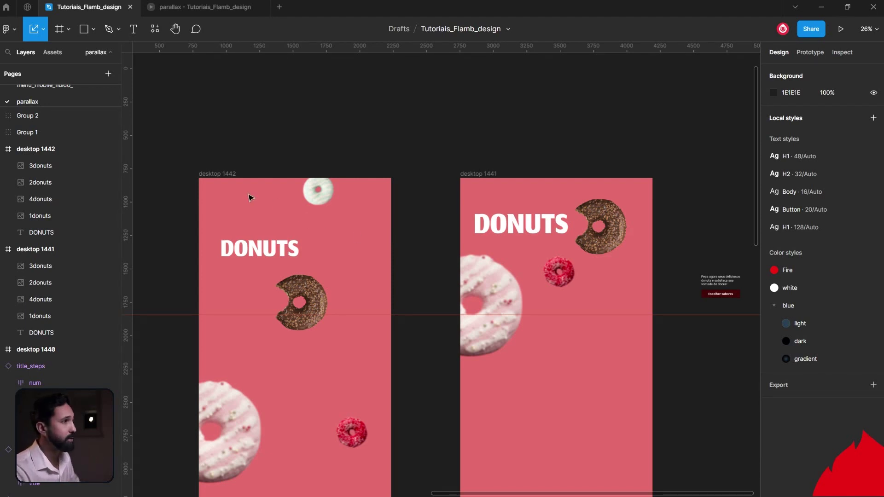
Step: Move the Rectangle 1 indicator bar to desktop 1442's top right corner
click(233, 174)
click(338, 160)
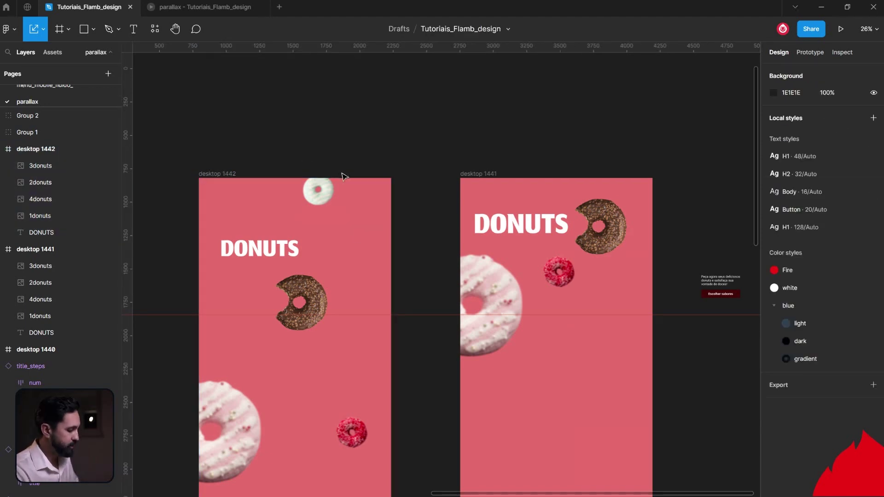
scroll(343, 176, down, 5)
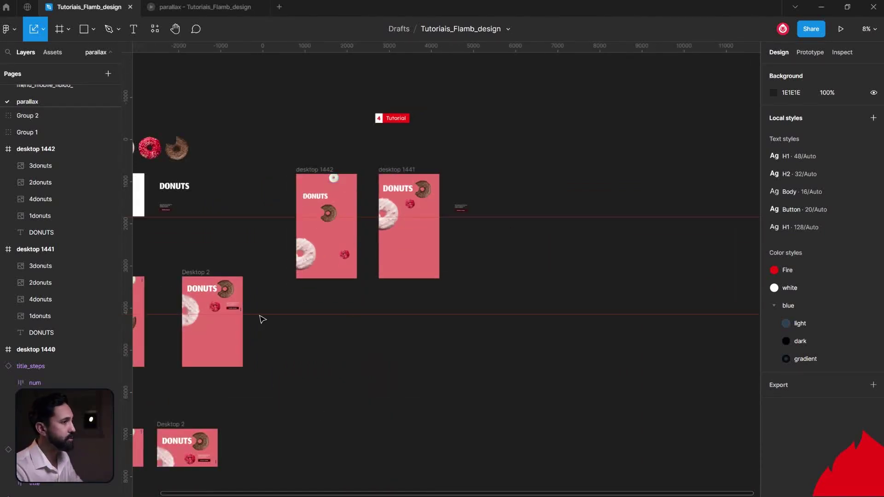
click(217, 307)
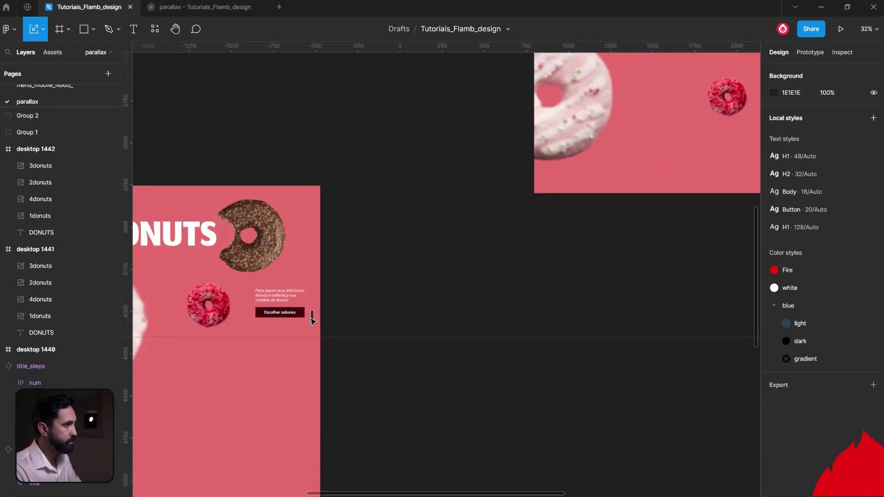
click(312, 318)
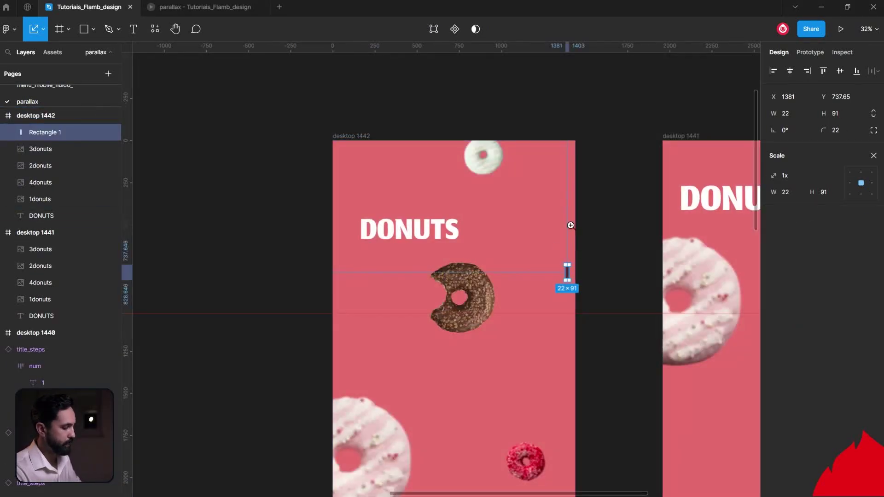
click(571, 225)
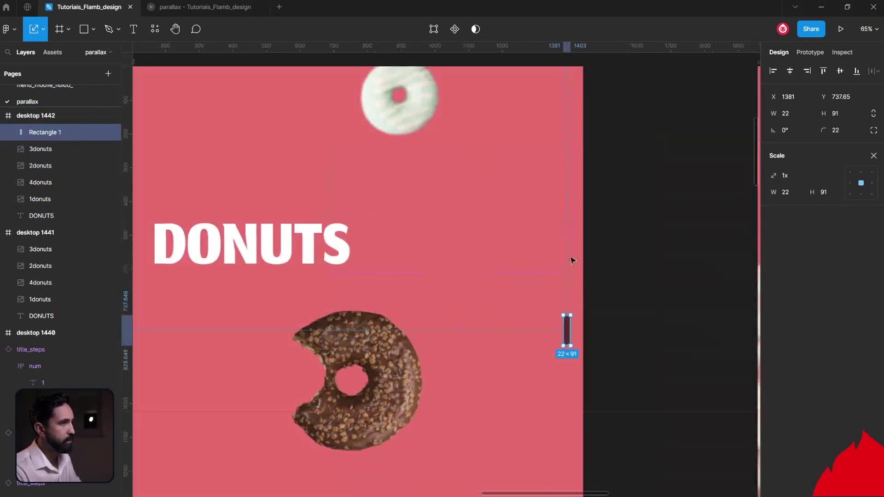
drag(567, 332, 566, 99)
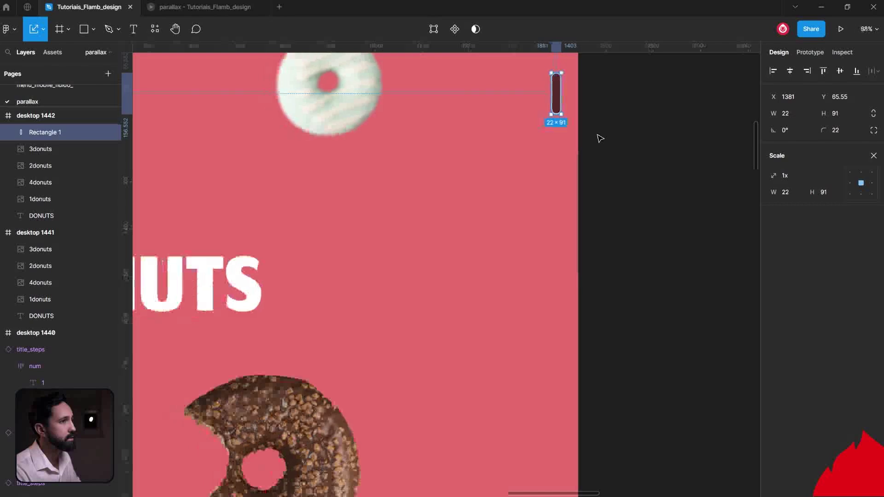
Step: Paste a copy of the indicator bar into desktop 1441, lower down its right edge
key(minus)
drag(540, 132, 366, 173)
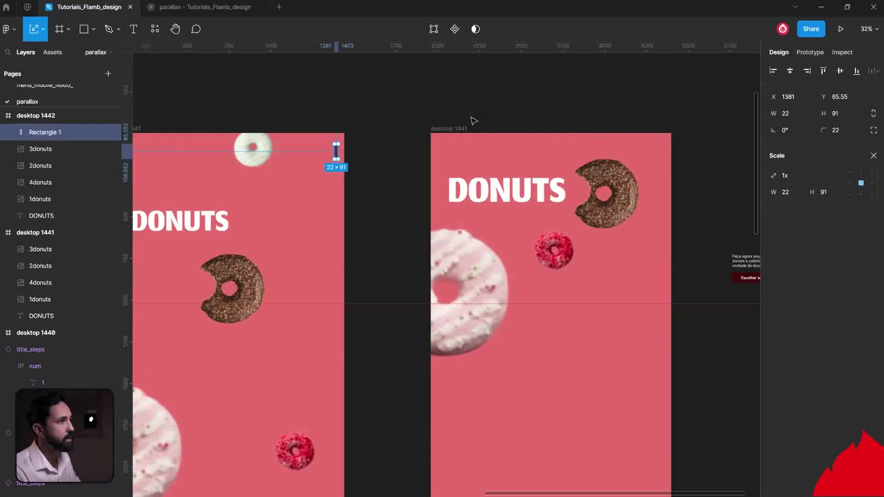
click(456, 129)
key(ctrl+v)
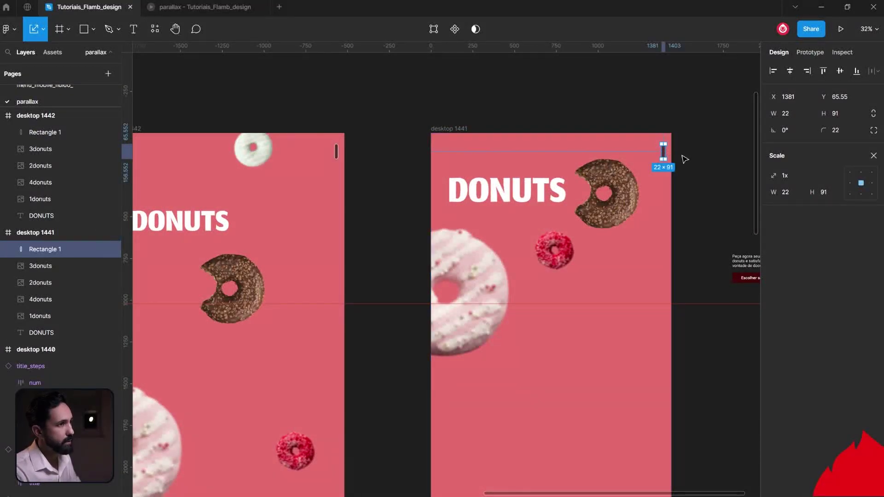
key(v)
drag(663, 157, 667, 226)
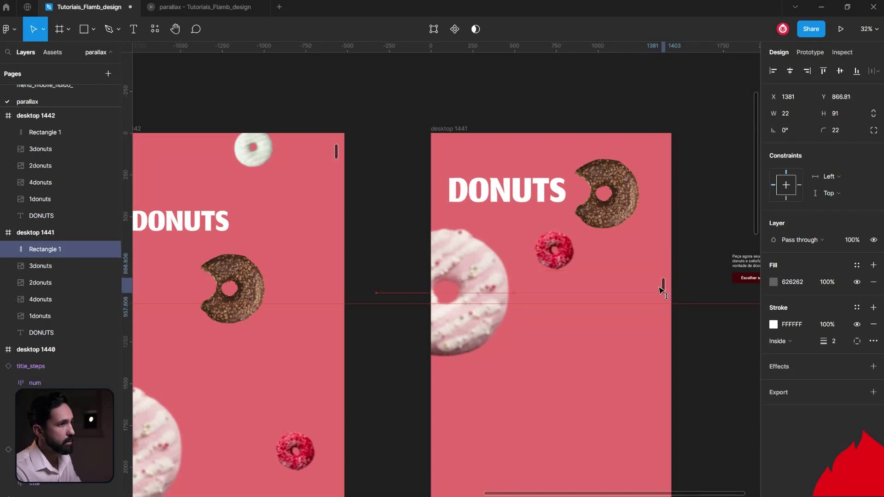
click(700, 265)
scroll(700, 265, down, 3)
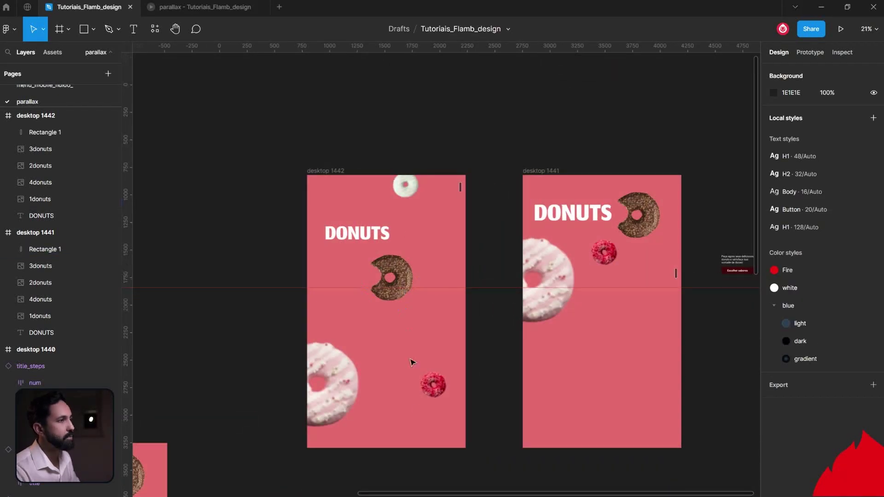
Step: Shorten desktop 1442 to 1440×1024
click(336, 172)
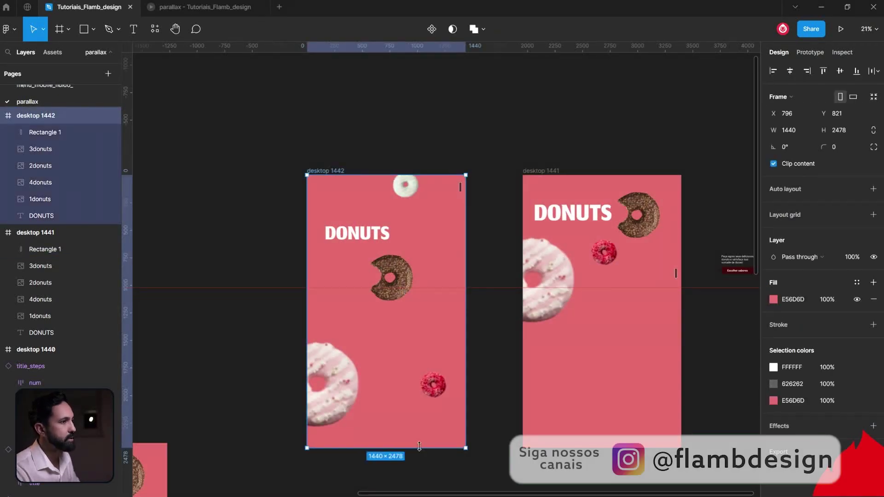
drag(419, 447, 432, 287)
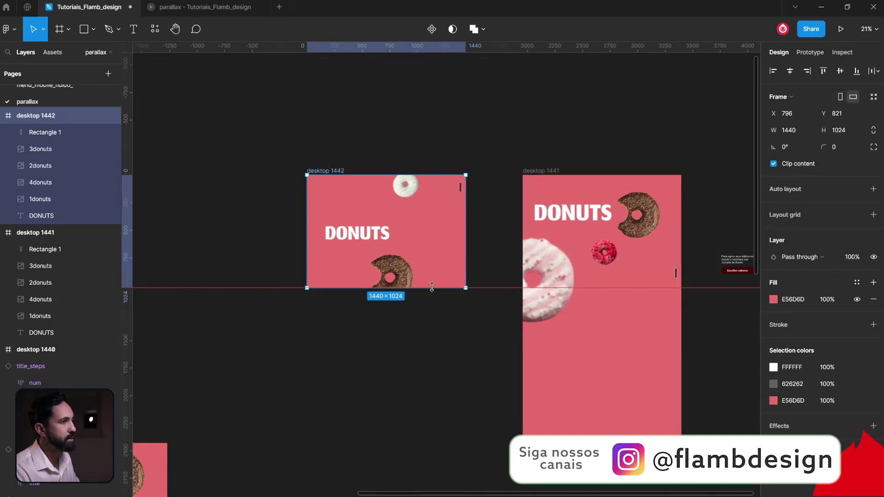
click(538, 172)
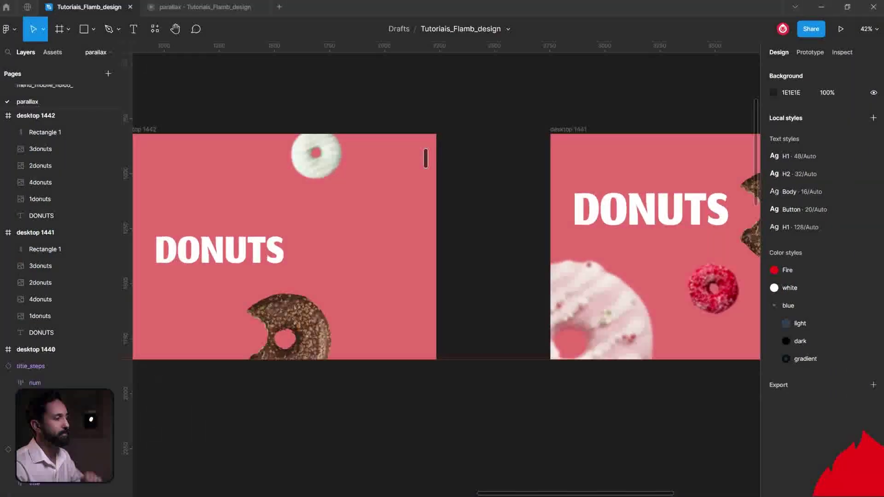
Step: Select desktop 1442's scroll pill in prototype mode
scroll(427, 157, up, 5)
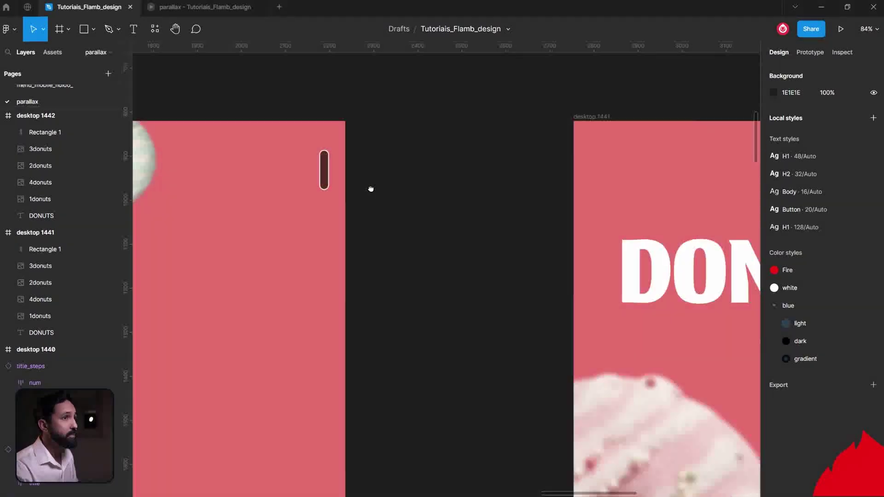
drag(521, 166, 291, 178)
click(271, 184)
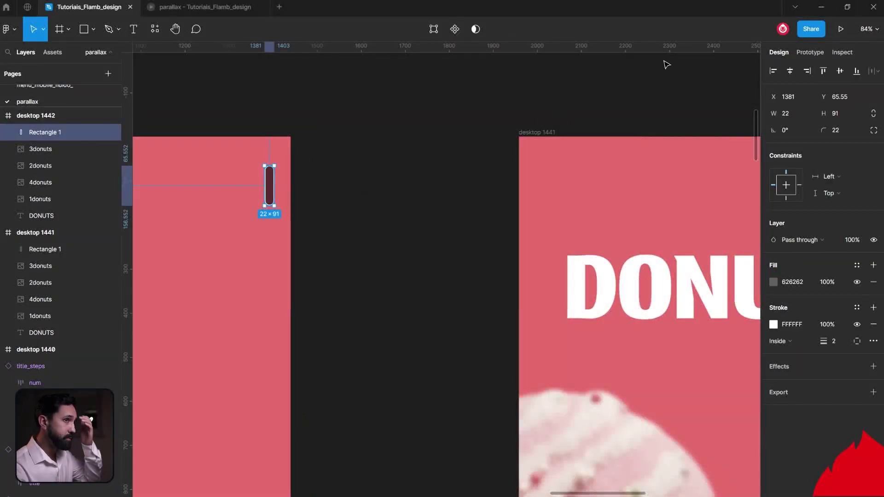
click(812, 54)
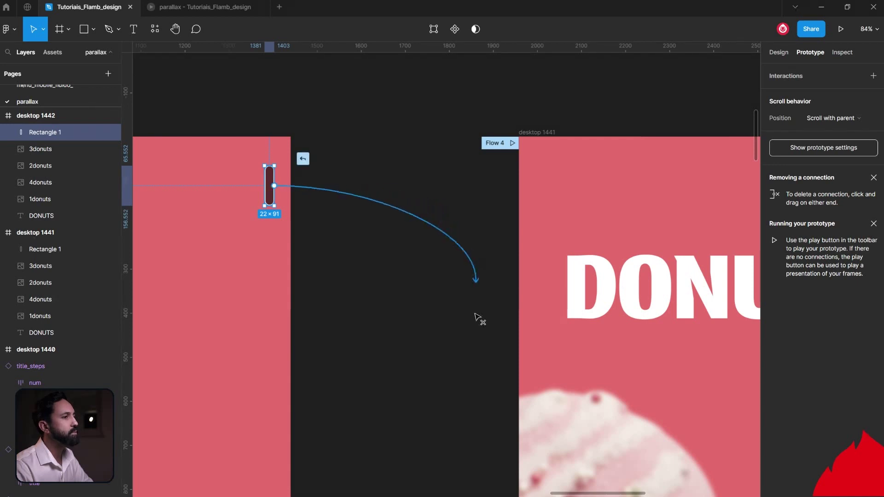
Step: Link desktop 1442's scroll pill to desktop 1441 On drag with Smart animate, Quick easing
drag(512, 408, 530, 411)
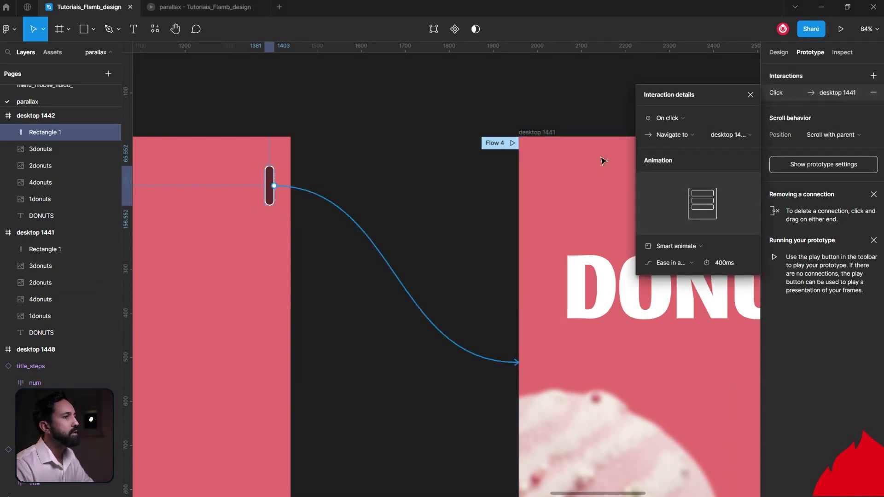
click(666, 119)
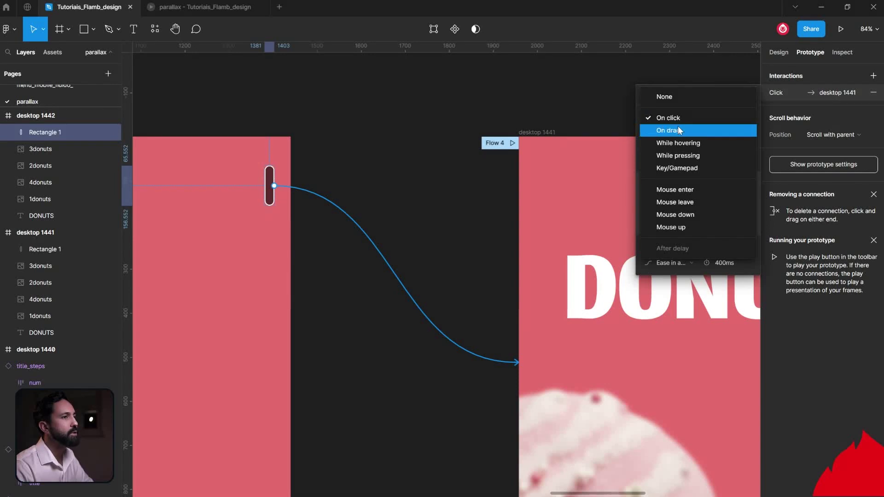
click(678, 127)
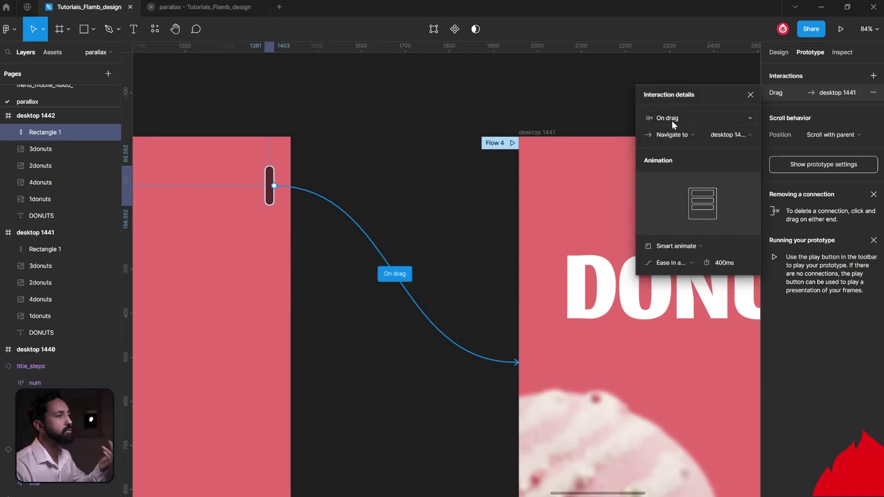
click(698, 244)
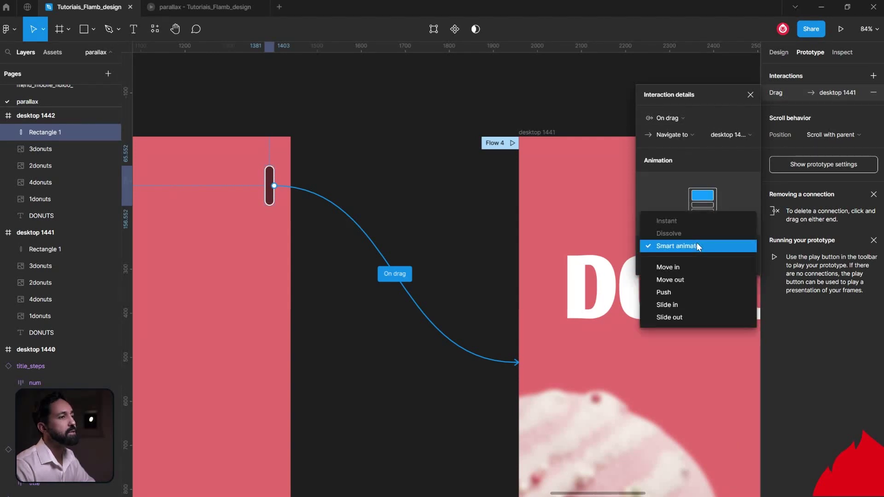
click(698, 247)
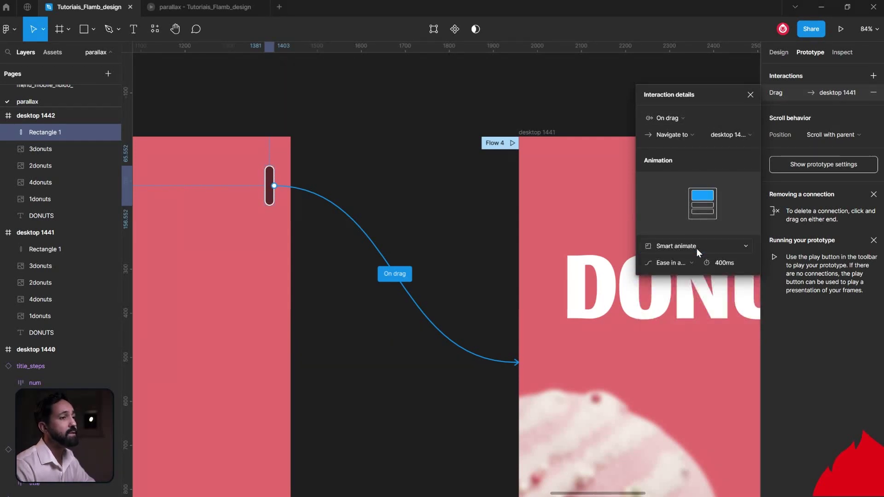
click(697, 249)
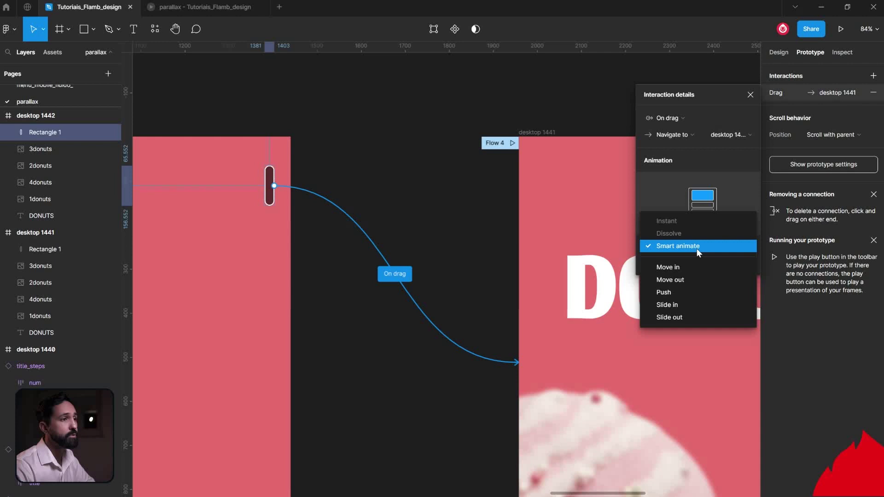
click(679, 255)
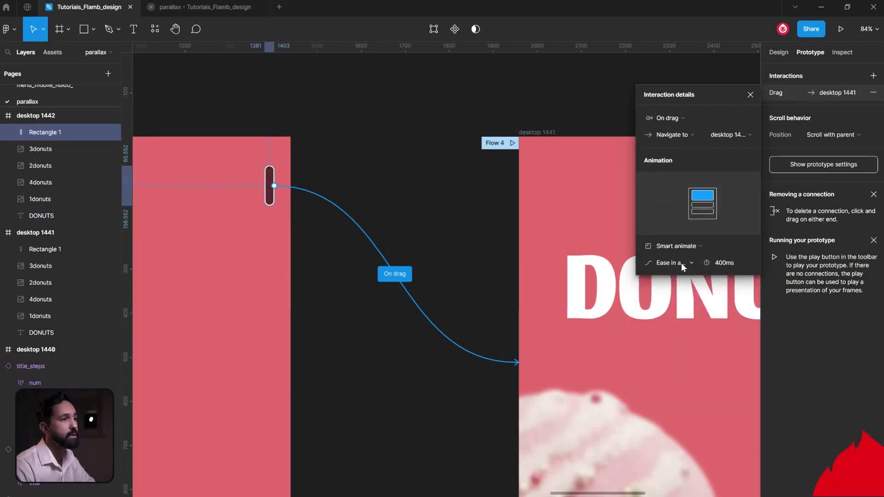
click(654, 262)
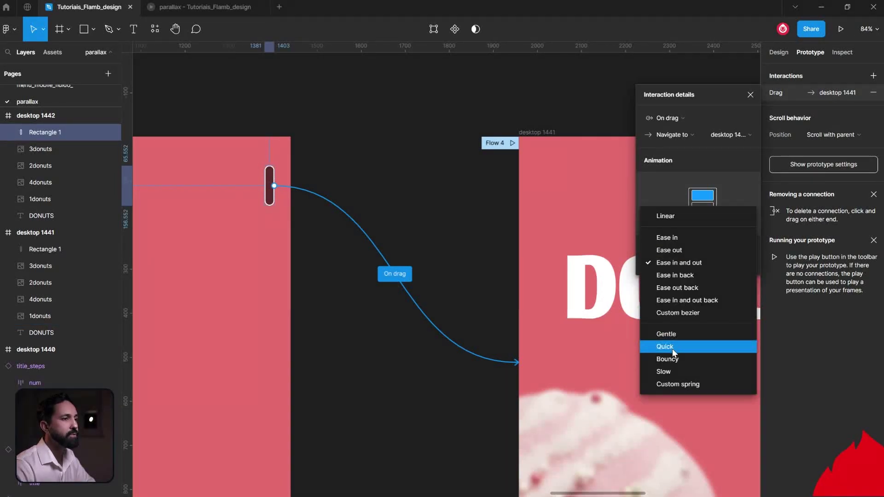
click(674, 350)
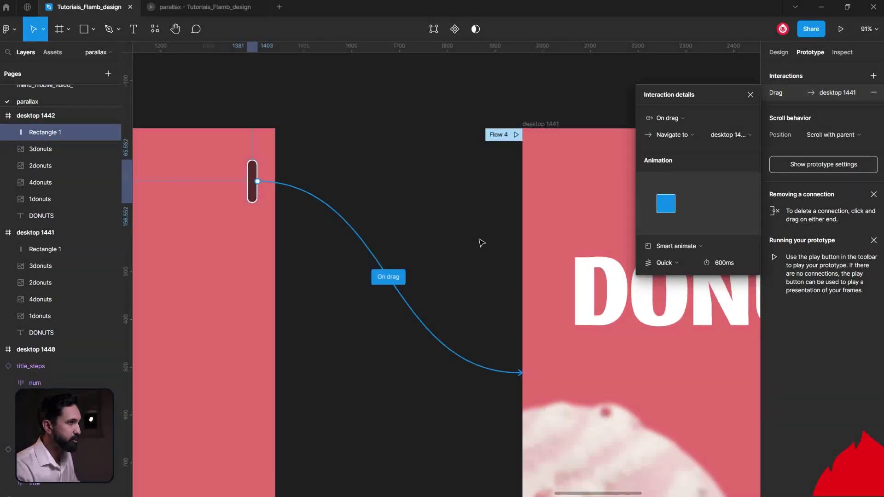
Step: Link desktop 1441's scroll pill back to desktop 1442
scroll(479, 240, down, 5)
scroll(571, 337, right, 3)
scroll(571, 337, up, 1)
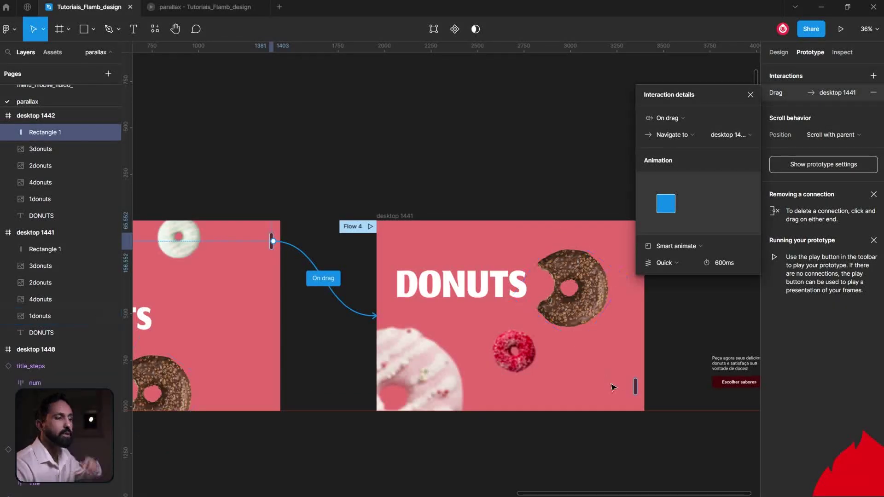
click(635, 390)
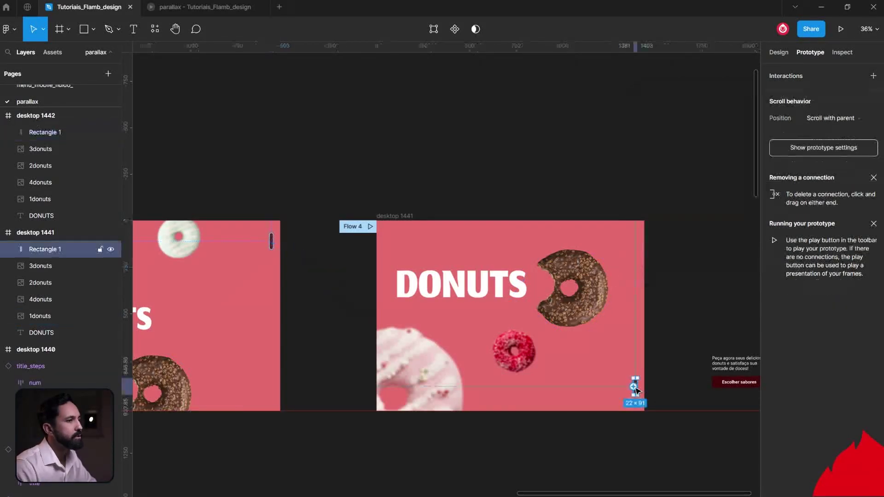
drag(505, 362, 285, 300)
scroll(304, 291, up, 3)
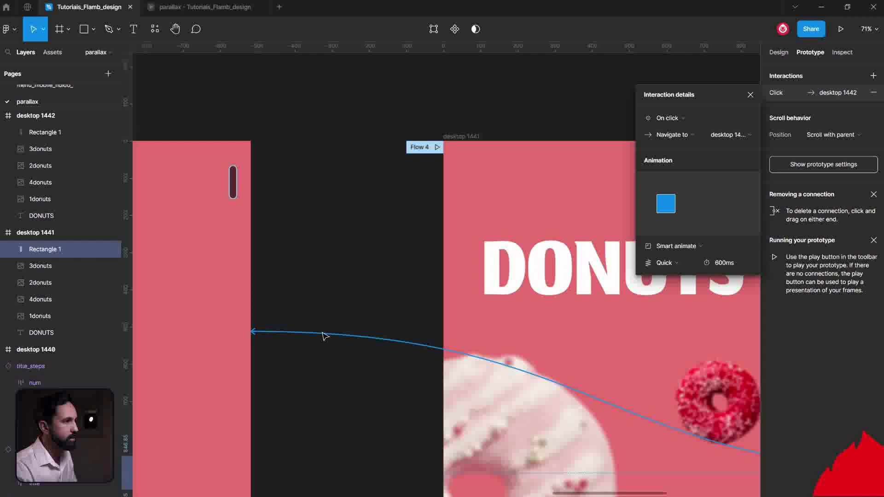
drag(238, 300, 537, 310)
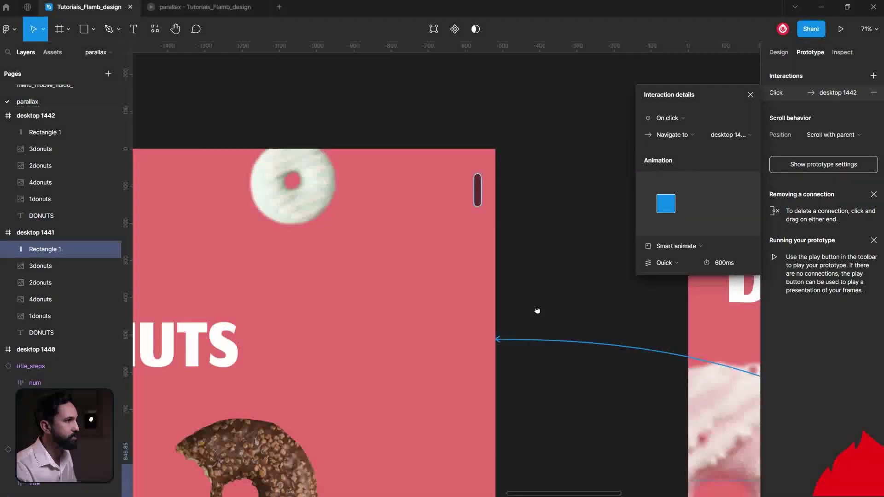
scroll(623, 282, down, 2)
scroll(665, 179, down, 3)
key(Escape)
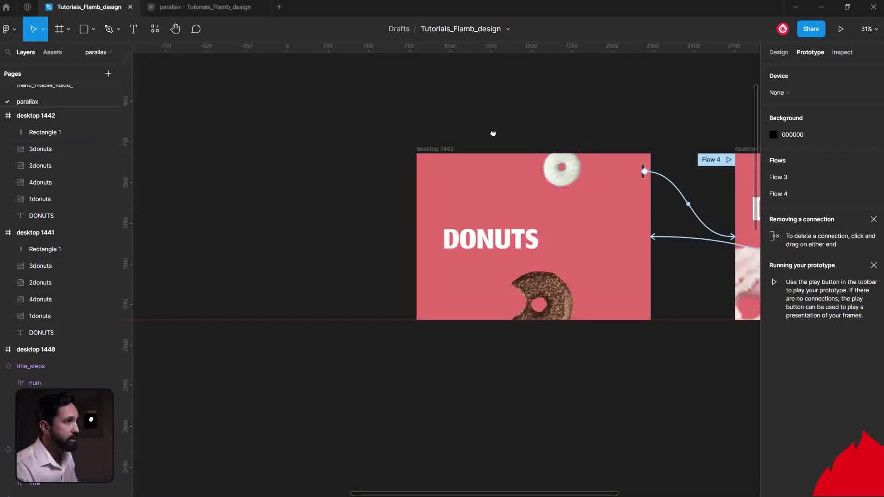
drag(493, 134, 383, 186)
click(290, 216)
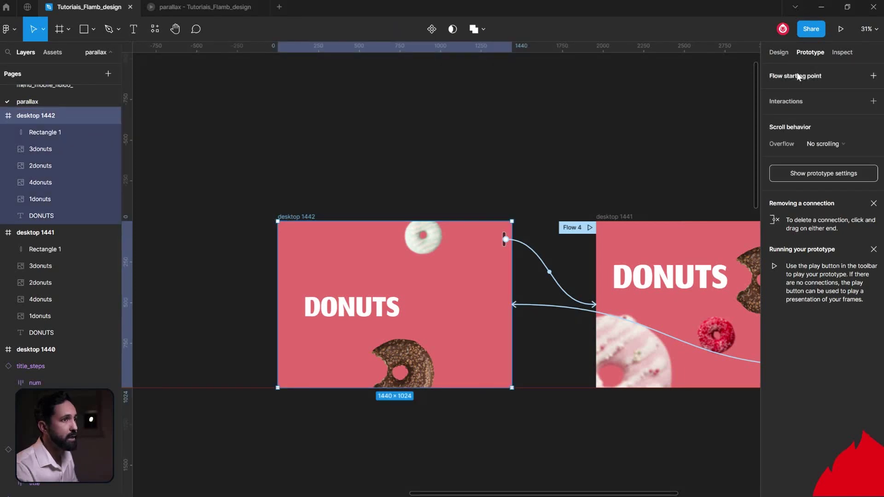
Step: Start Flow 5 at desktop 1442 and test dragging the pill up and down in the preview
click(873, 76)
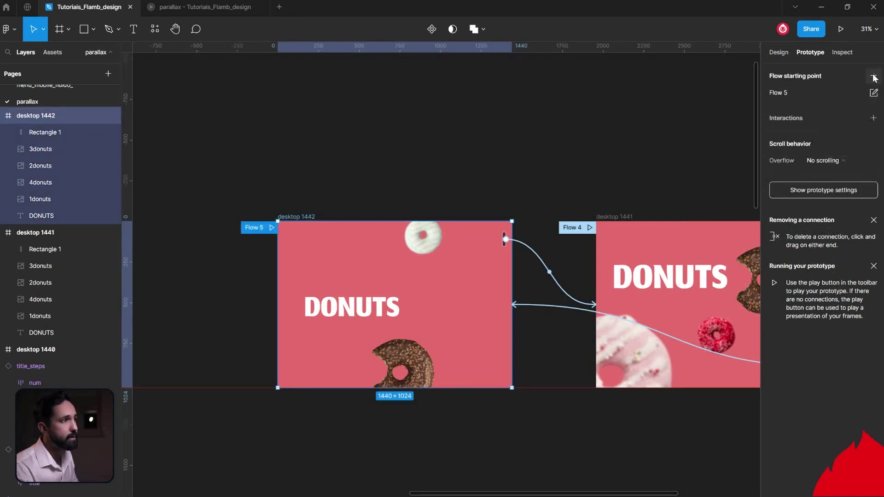
click(269, 229)
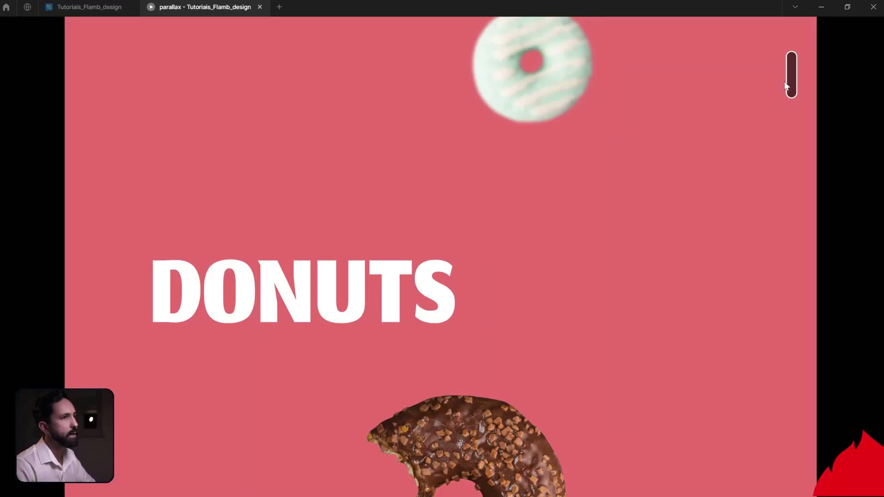
drag(794, 94, 801, 461)
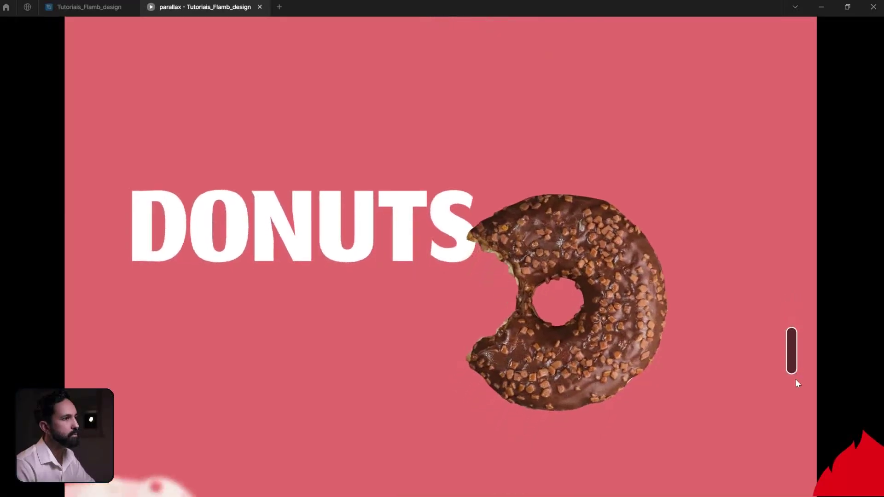
drag(801, 462, 786, 48)
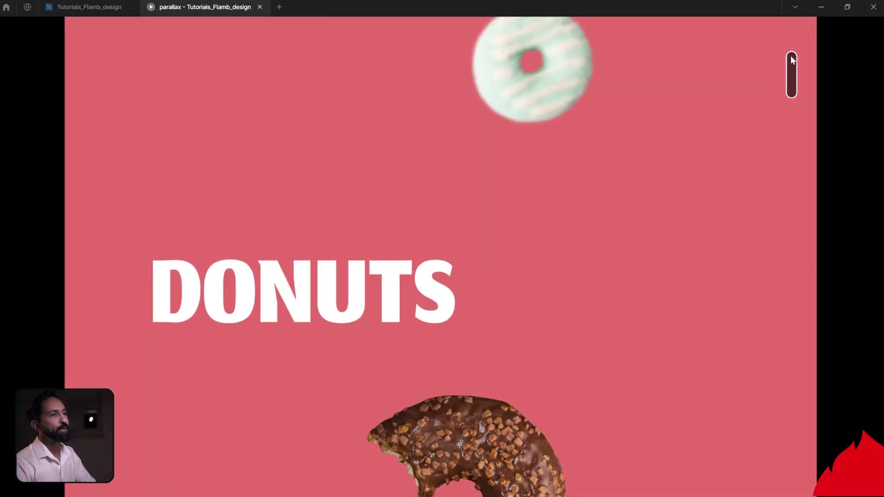
drag(797, 81, 806, 482)
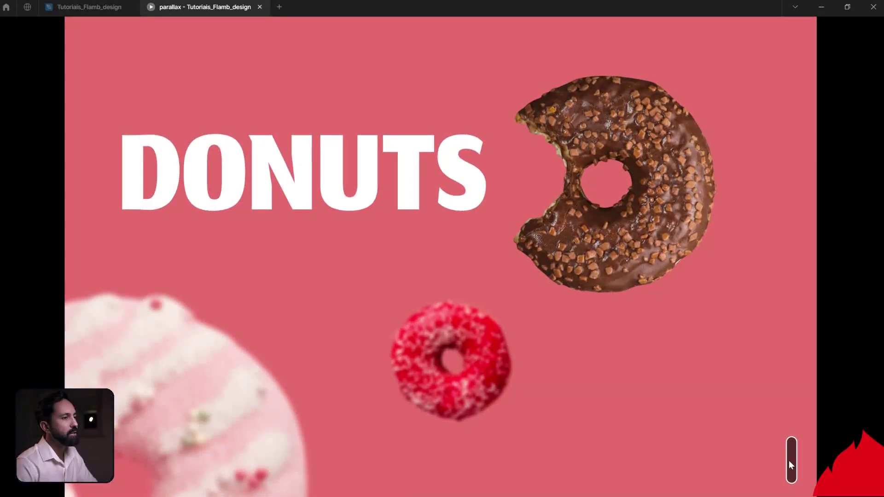
mouse_move(786, 466)
mouse_down()
mouse_move(772, 317)
mouse_move(790, 86)
mouse_move(801, 54)
mouse_move(762, 306)
mouse_move(769, 493)
mouse_up()
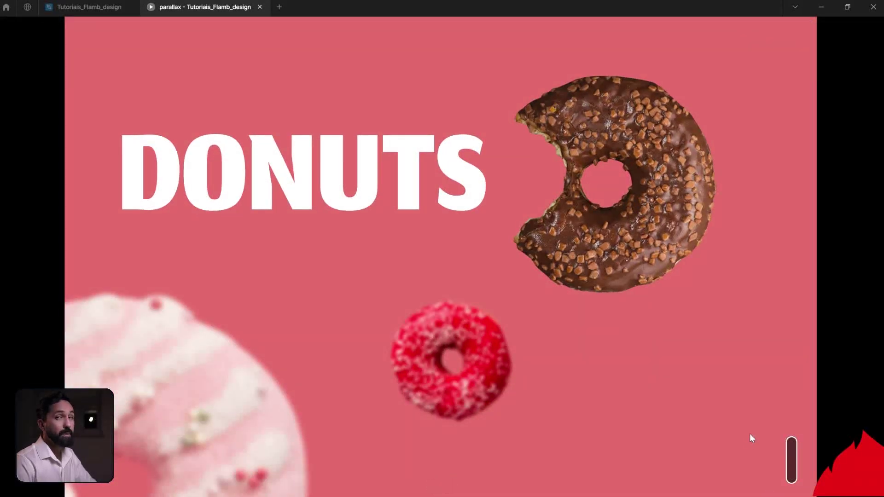
key(ctrl+Tab)
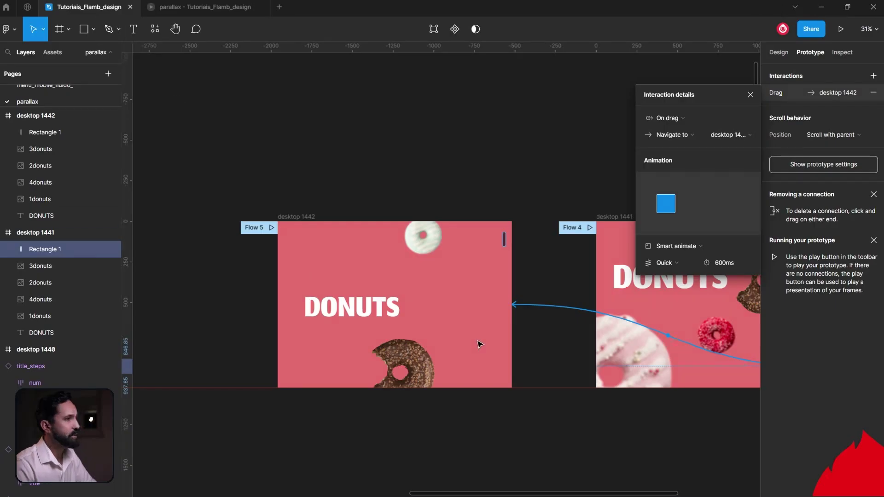
Step: Stretch desktop 1442 from 1024 to 1500 px high and show its design properties
click(383, 299)
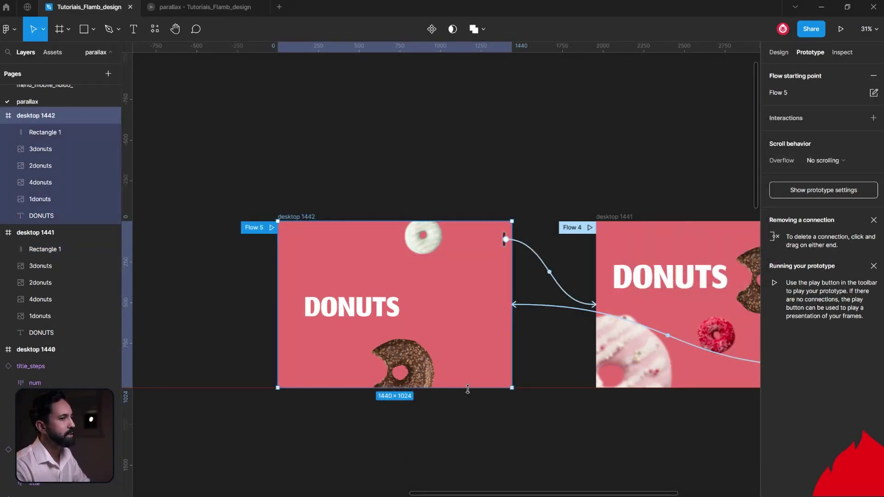
drag(466, 389, 469, 466)
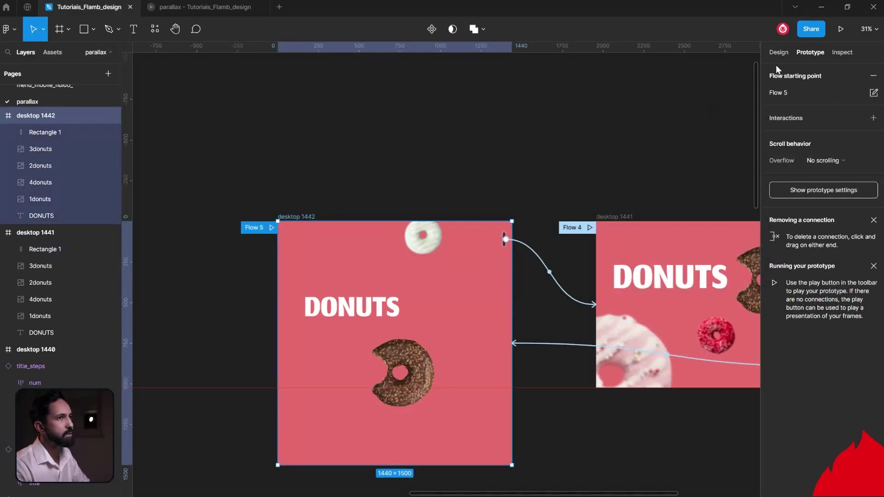
click(778, 53)
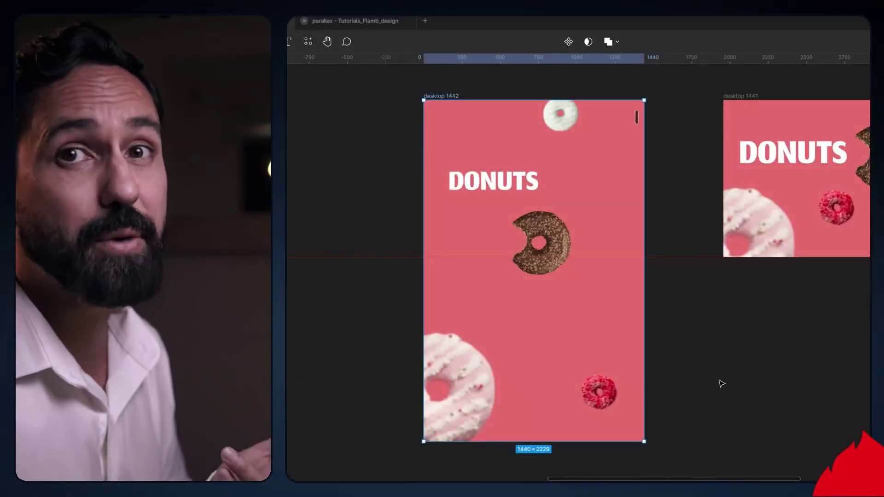
Step: Tilt the large pink donut at an angle and preview the result
click(470, 368)
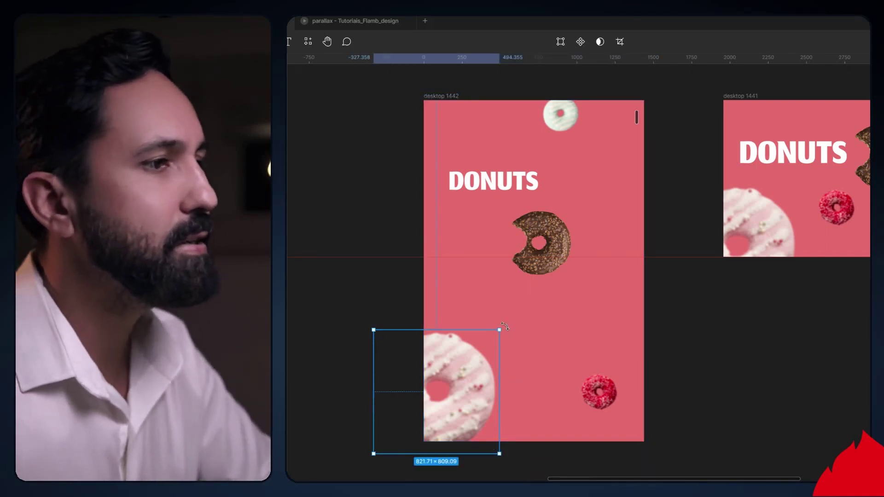
mouse_move(508, 329)
mouse_down()
mouse_move(492, 445)
mouse_move(455, 469)
mouse_up()
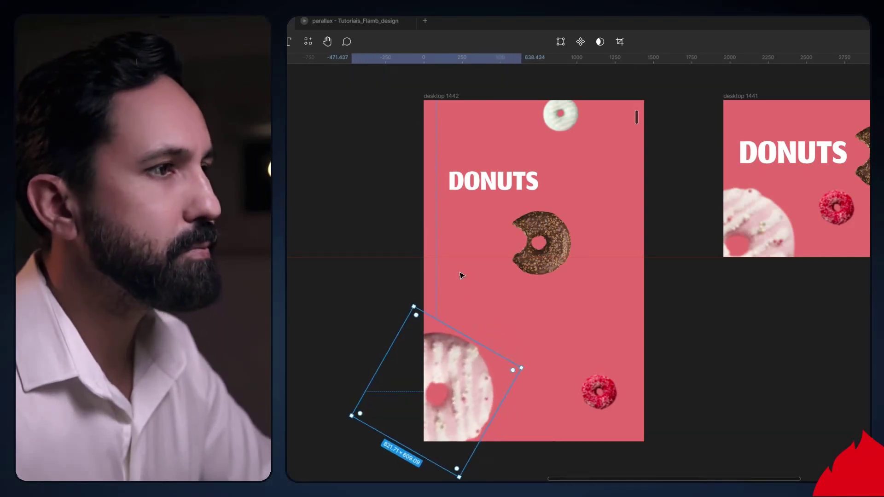
click(368, 27)
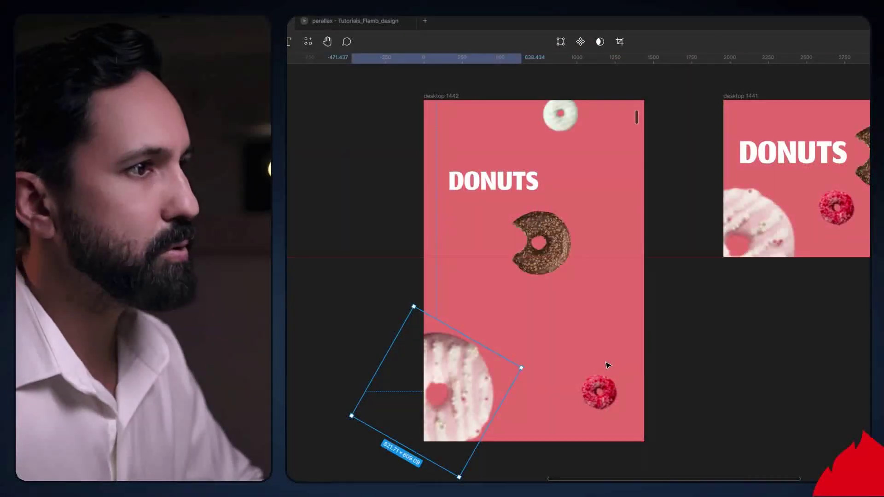
Step: Rotate the chocolate donut about 13° clockwise and tilt the white donut slightly
click(607, 382)
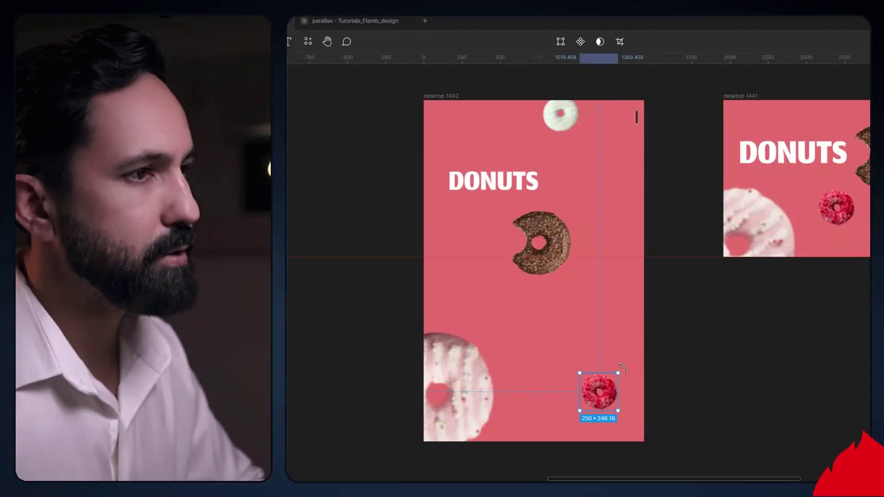
click(576, 237)
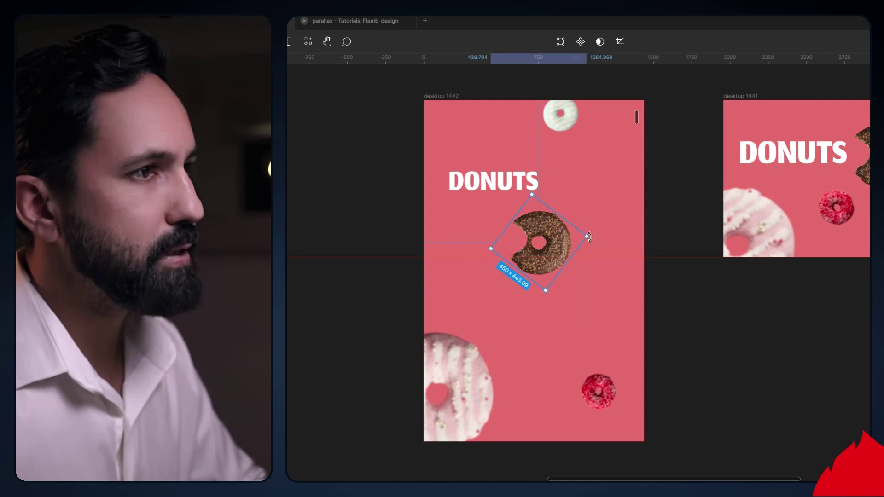
drag(589, 237, 589, 249)
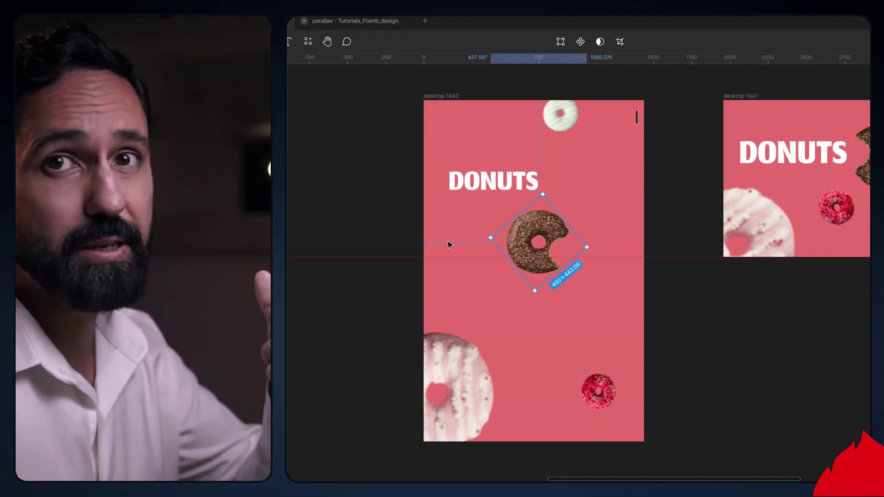
click(560, 114)
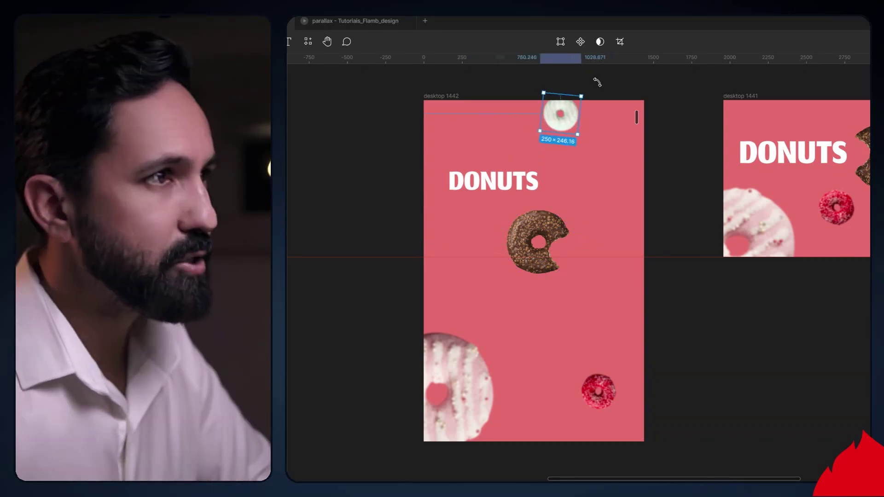
drag(581, 79, 581, 79)
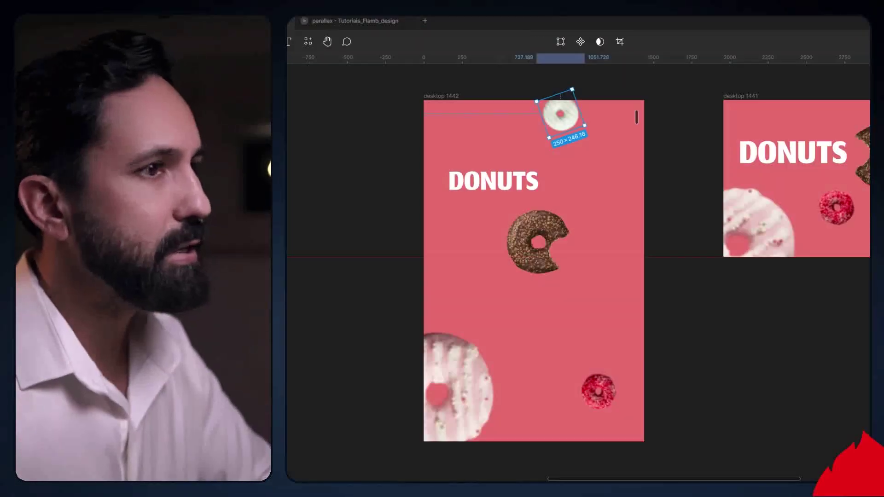
drag(788, 272, 584, 339)
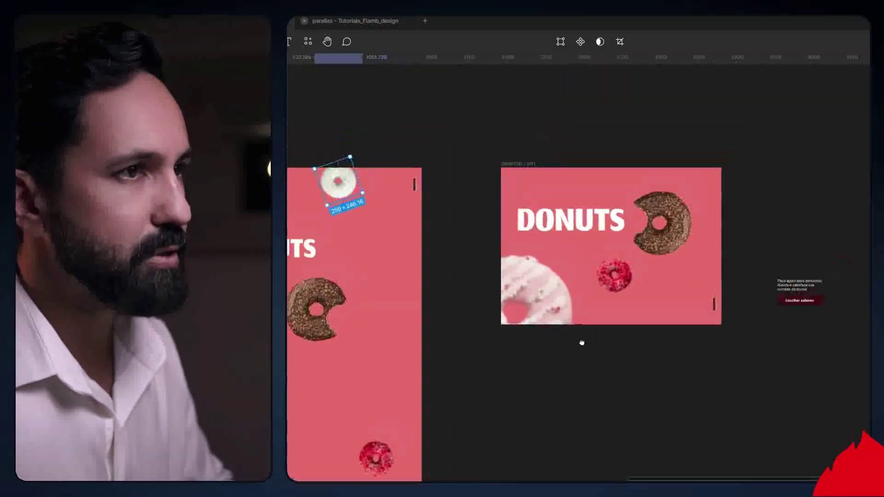
Step: Move the call-to-action text and Escolher sabores button into desktop 1441 beside the red donut
click(709, 316)
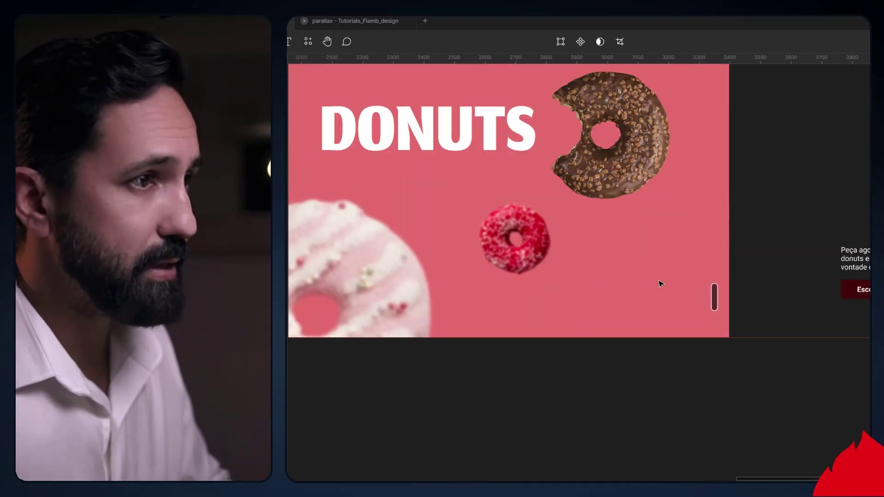
drag(723, 235, 629, 263)
click(739, 343)
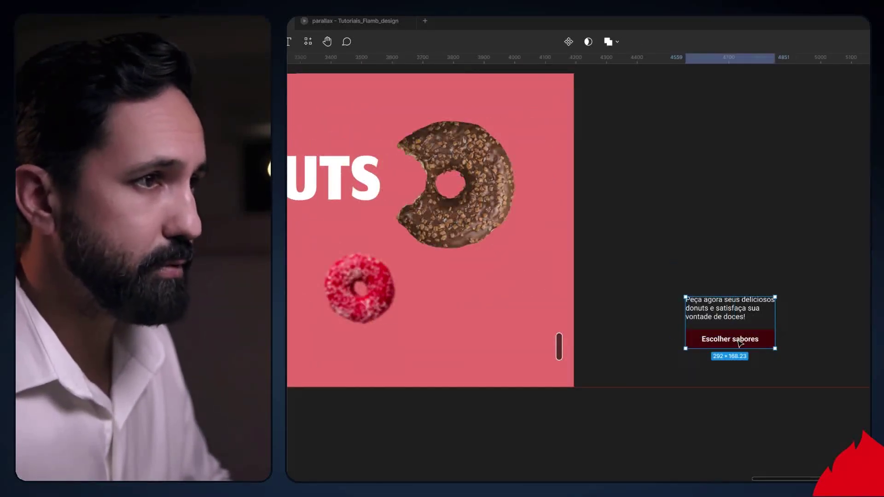
mouse_move(742, 345)
mouse_down()
mouse_move(483, 339)
mouse_move(482, 347)
mouse_up()
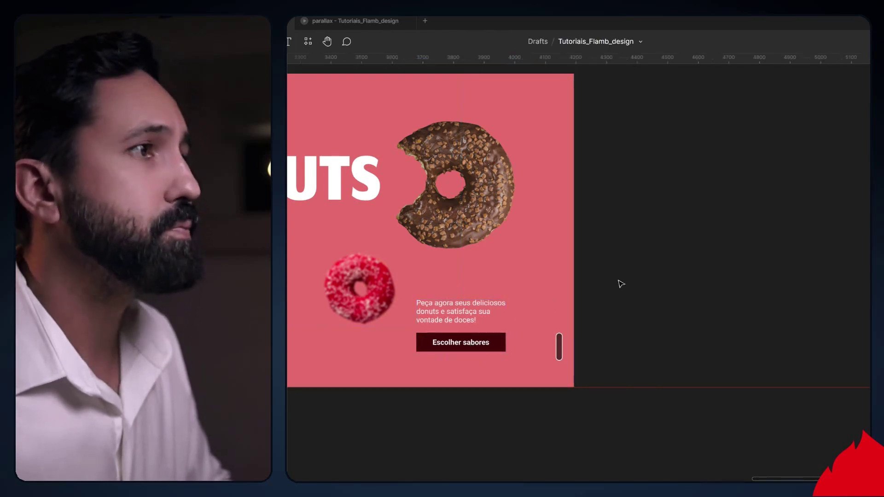
Step: Preview the parallax prototype, then close it back to the canvas
click(384, 28)
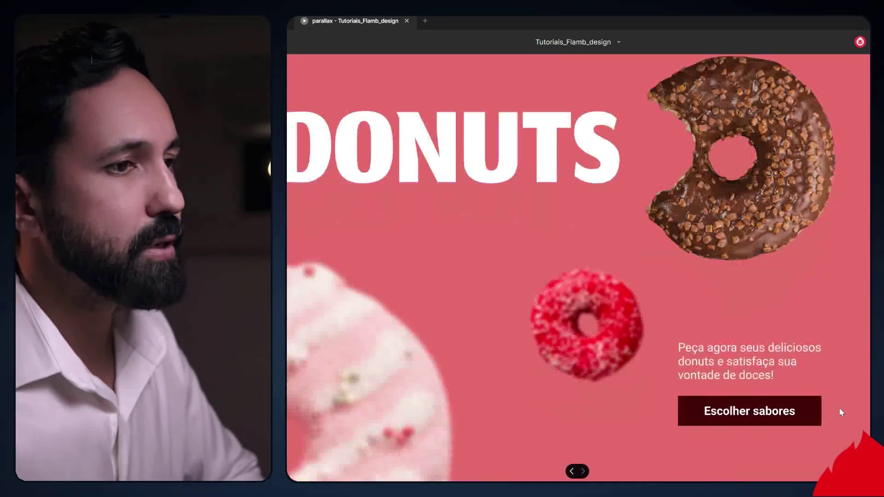
scroll(839, 406, down, 5)
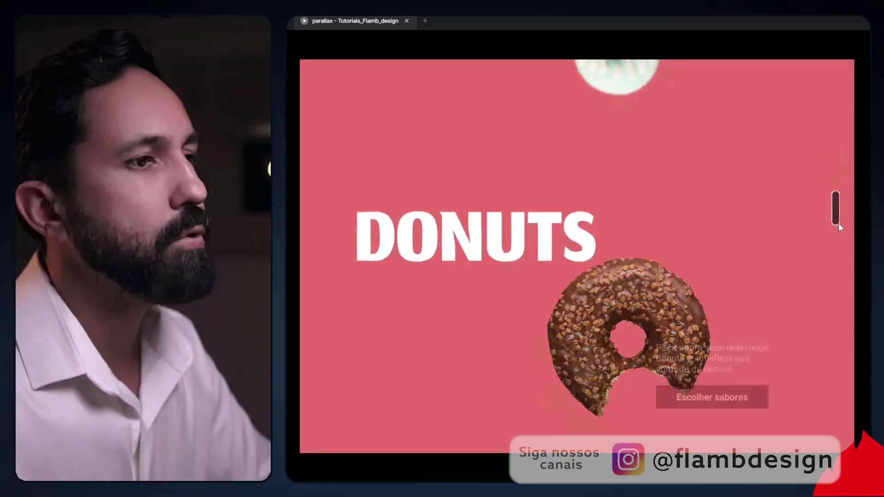
scroll(842, 310, down, 5)
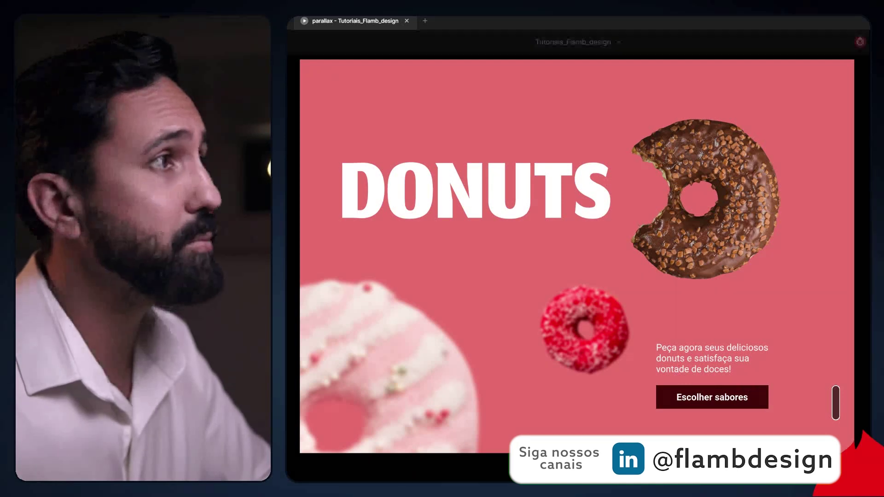
key(Escape)
scroll(794, 291, up, 5)
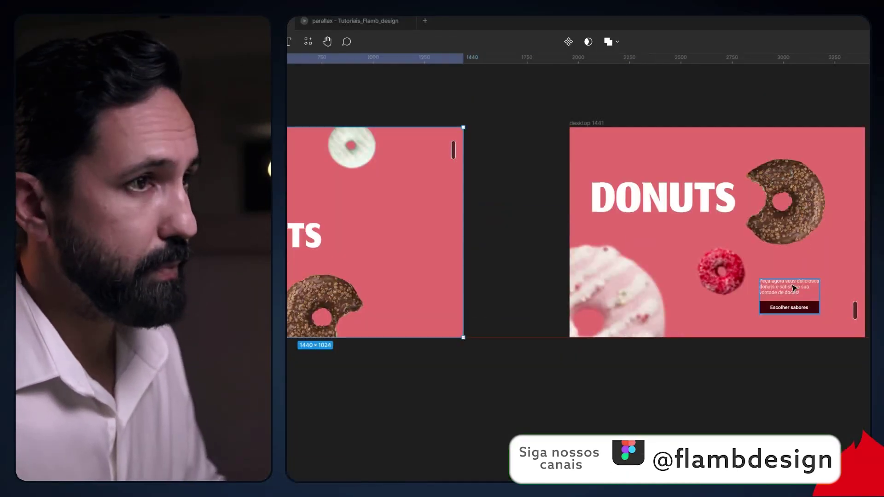
Step: Paste the call-to-action text and button group into the desktop 1442 frame
click(794, 288)
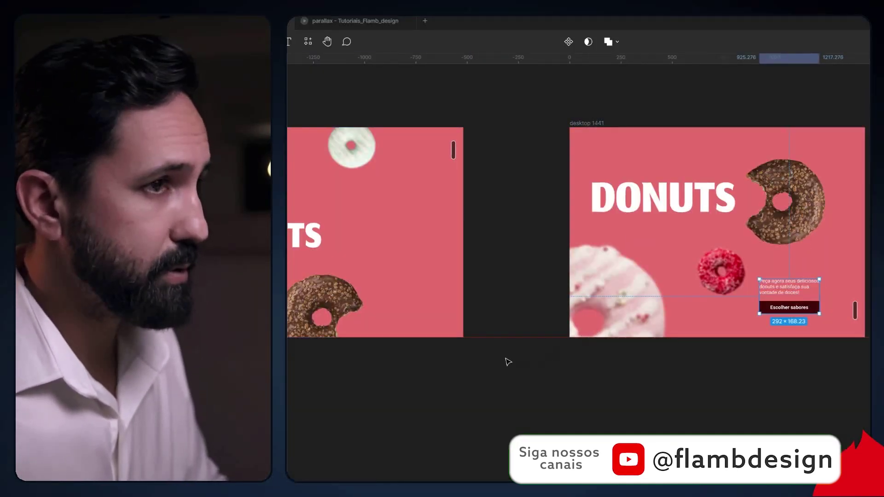
scroll(509, 362, left, 5)
click(422, 178)
key(ctrl+v)
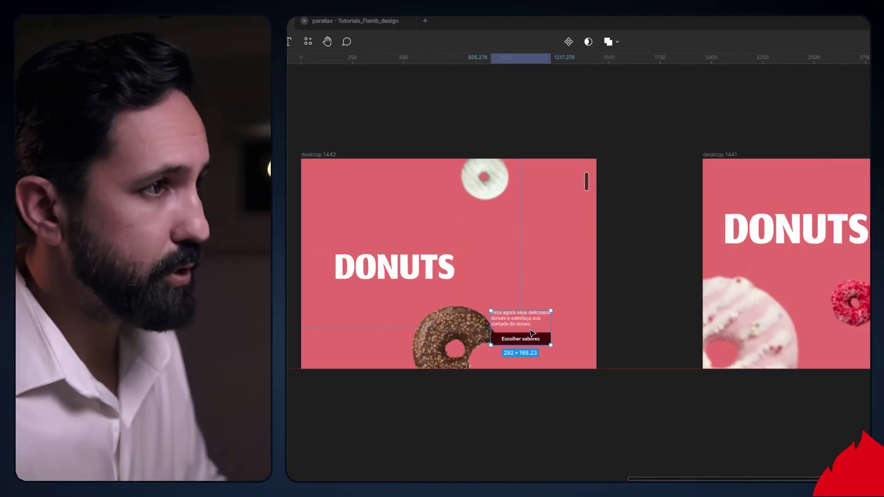
Step: Move the call-to-action group past desktop 1442's right edge and preview the parallax animation
click(528, 328)
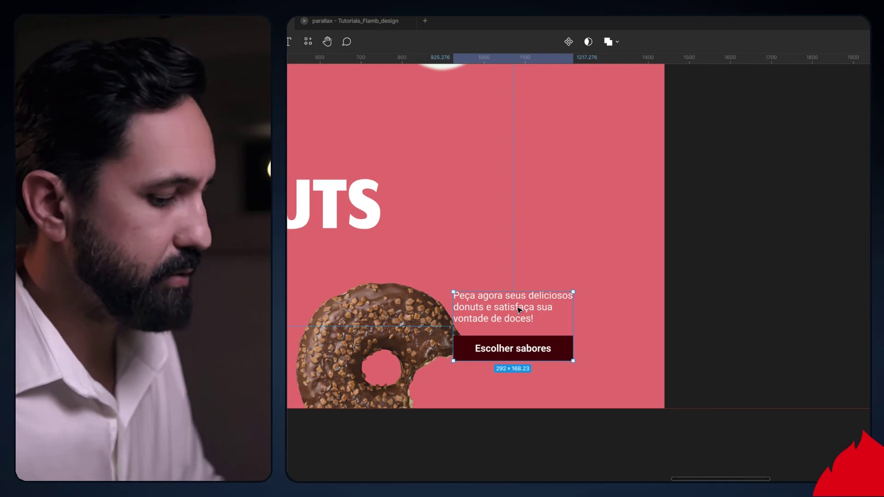
drag(519, 310, 714, 324)
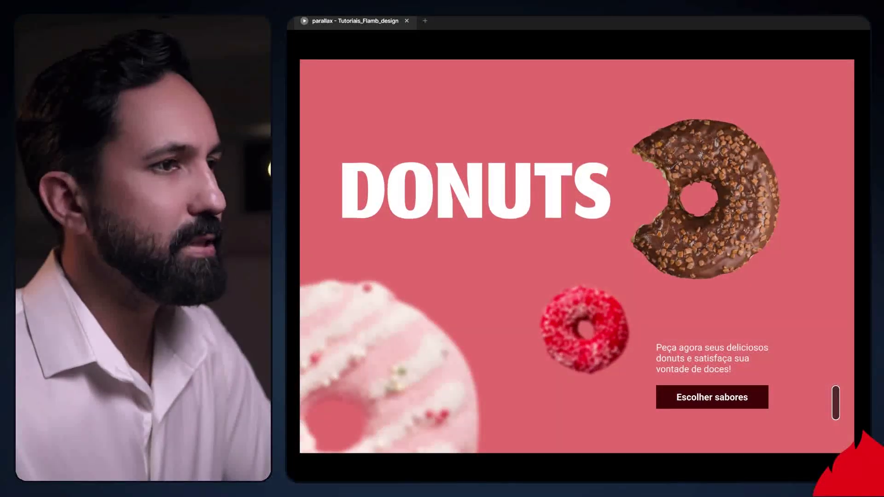
drag(838, 407, 860, 103)
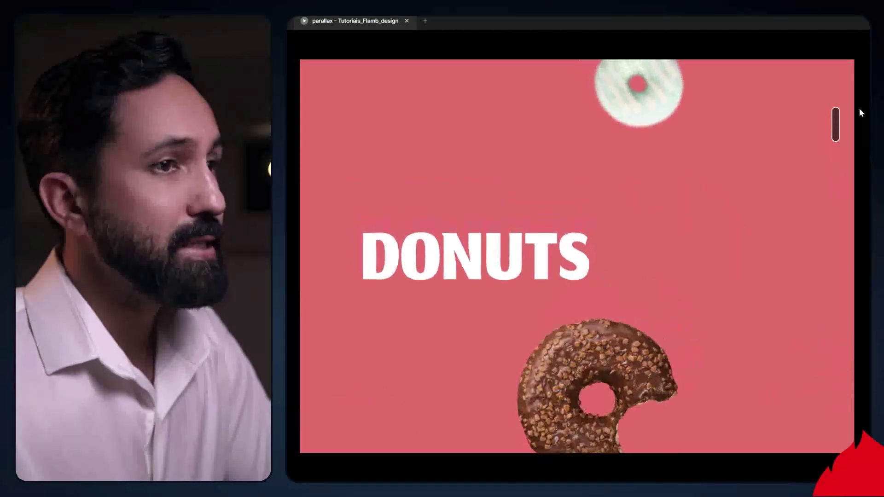
drag(853, 134, 843, 435)
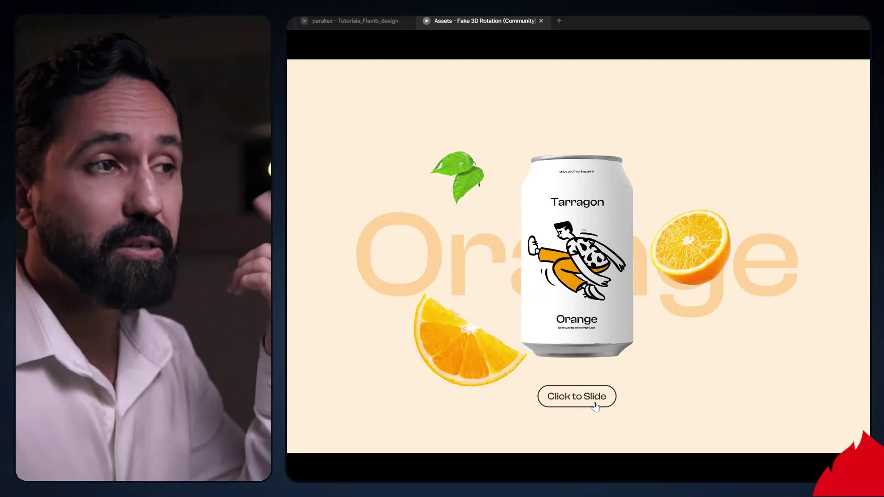
Step: Use Click to Slide seven times to alternate the Fake 3D Rotation demo between Orange and Pineapple cans
click(595, 405)
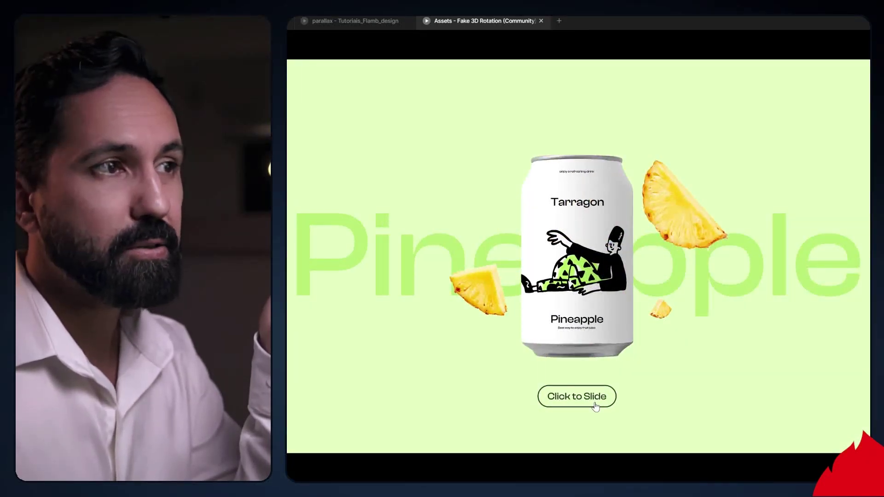
click(595, 405)
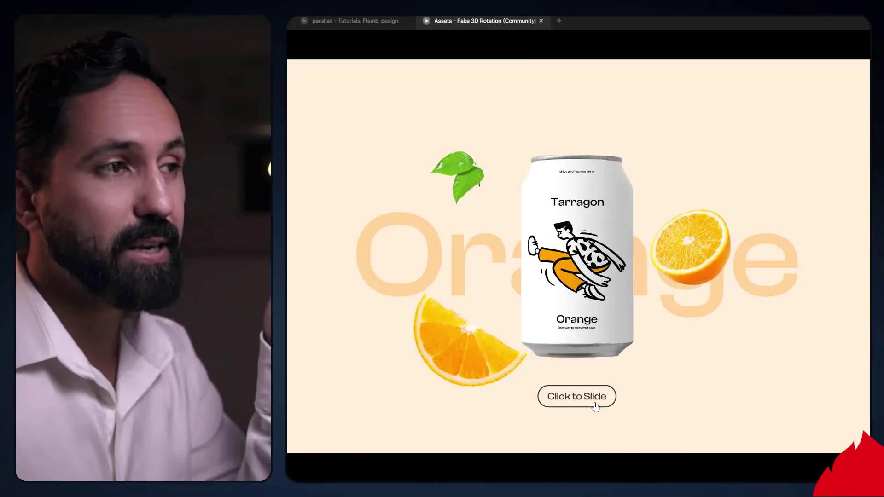
click(595, 405)
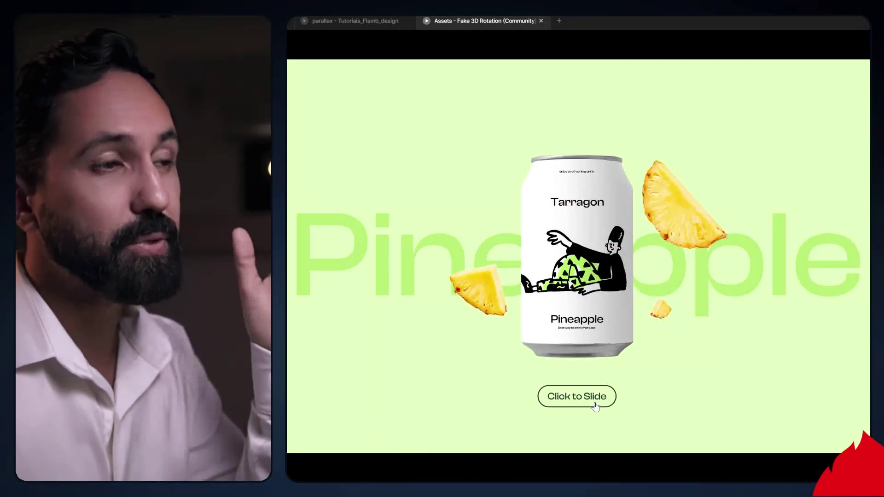
click(595, 405)
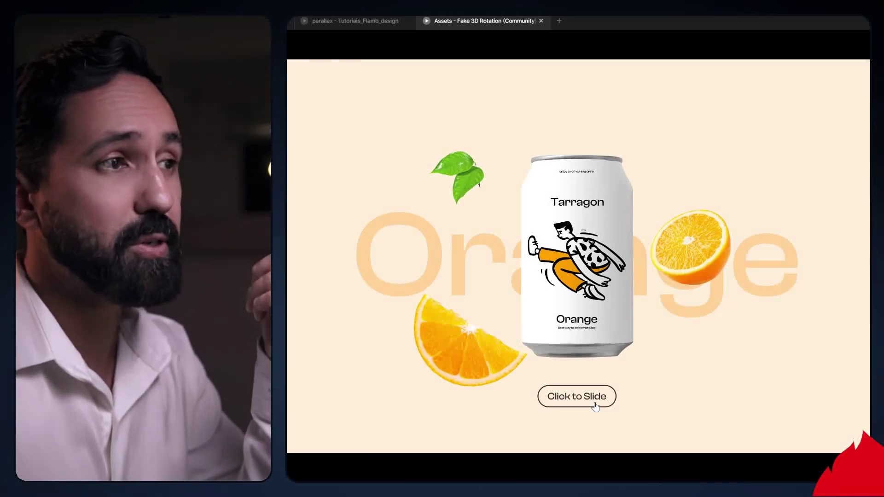
click(596, 406)
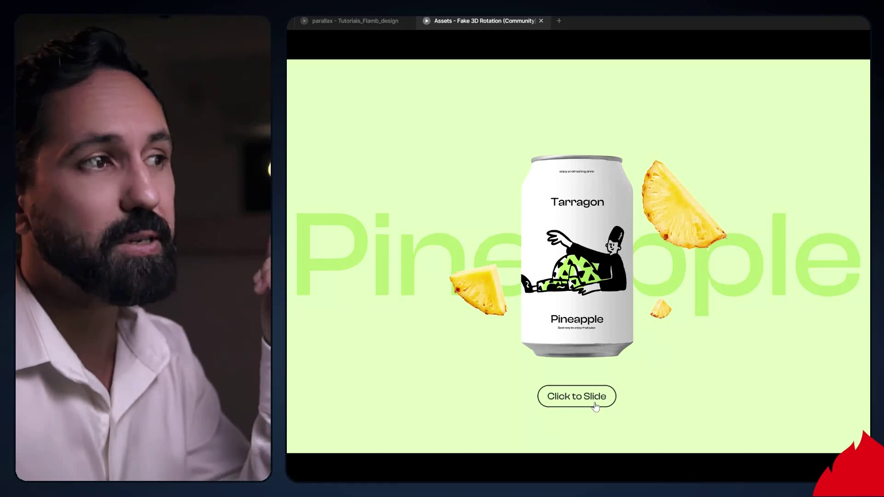
click(595, 405)
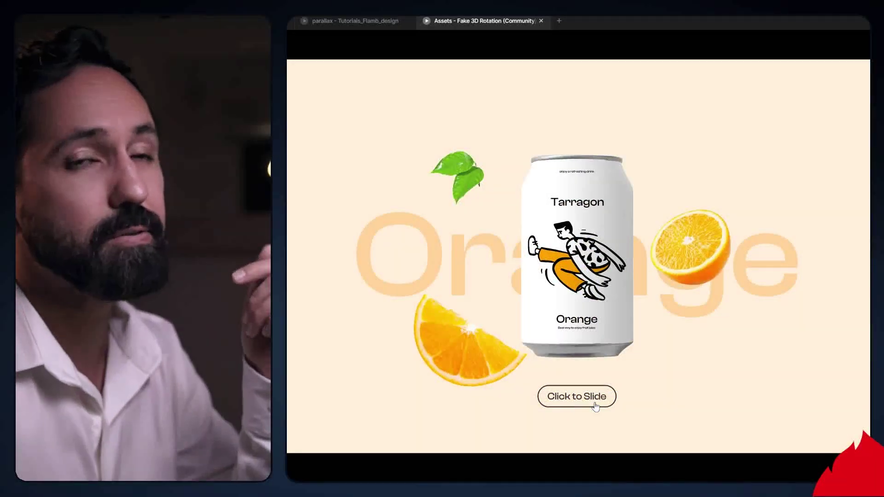
click(595, 405)
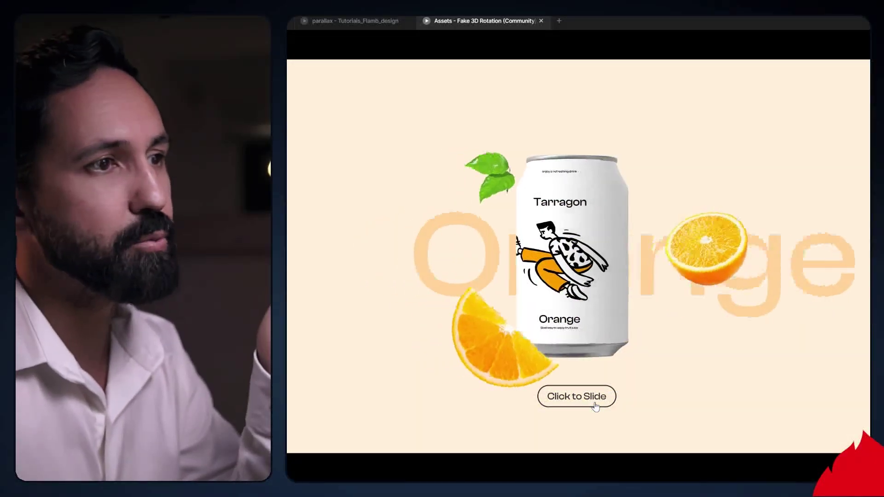